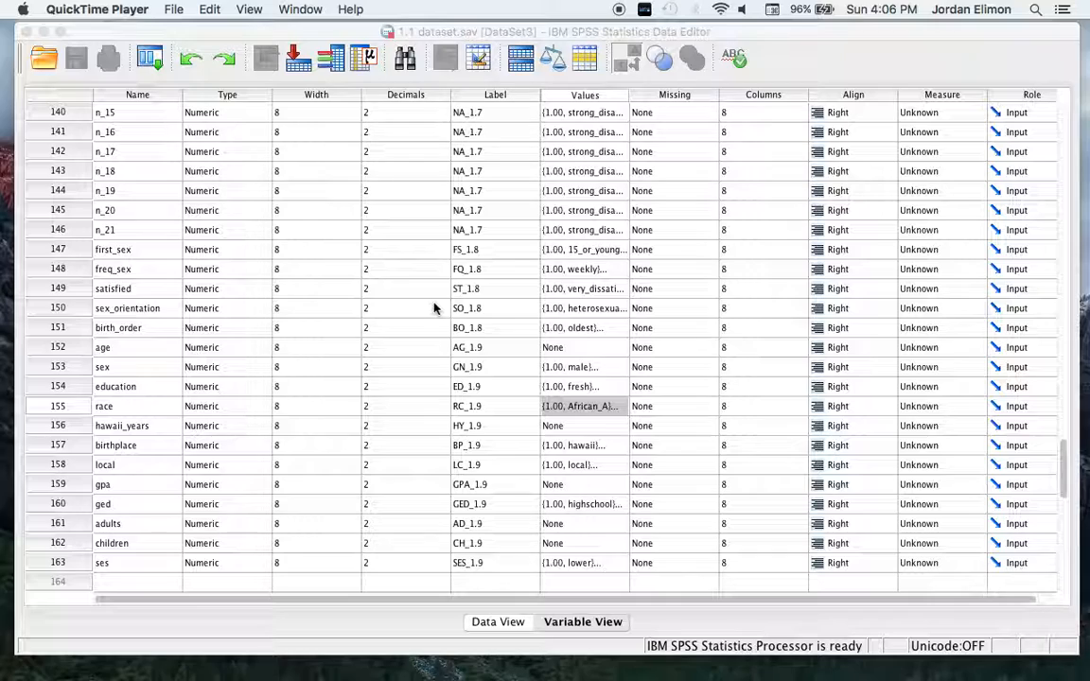
Review the variable definitions from material_value through ses, including the sex variable's row
{"action": "scroll", "coordinate": [434, 308], "scroll_direction": "up", "scroll_amount": 15}
{"action": "scroll", "coordinate": [435, 307], "scroll_direction": "up", "scroll_amount": 18}
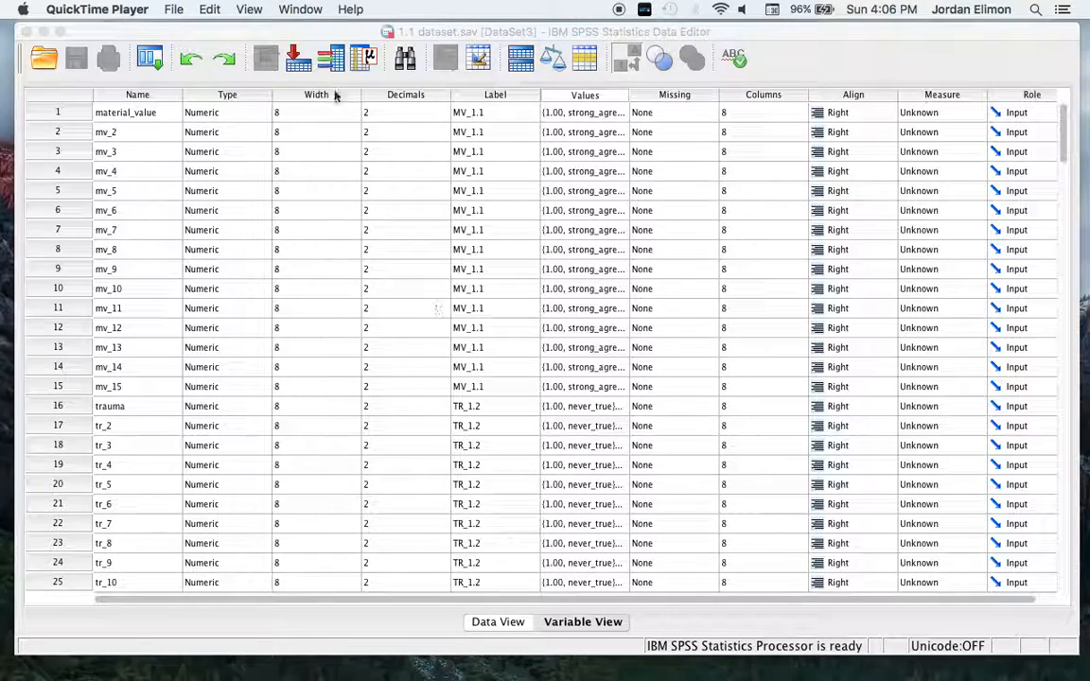
{"action": "left_click", "coordinate": [275, 31]}
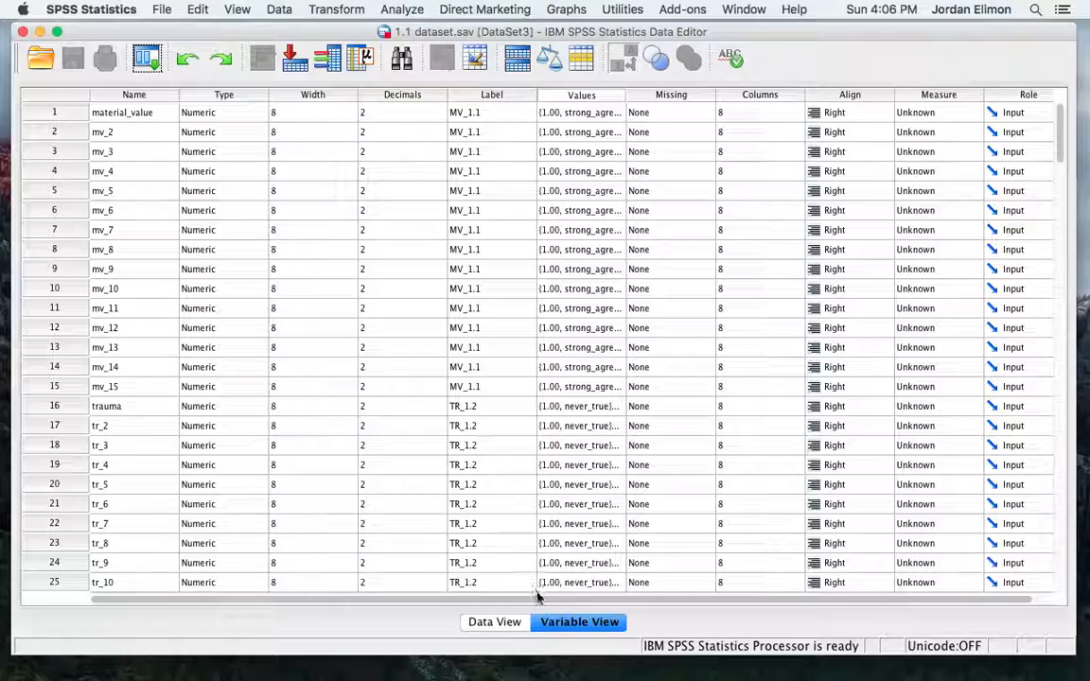
{"action": "scroll", "coordinate": [546, 407], "scroll_direction": "down", "scroll_amount": 20}
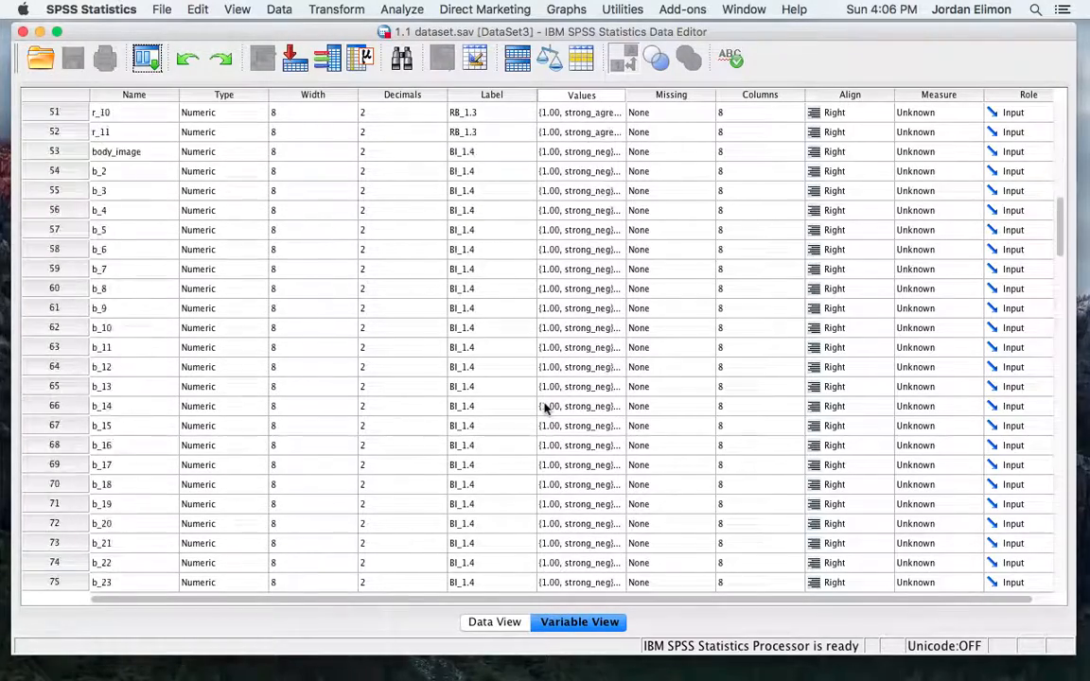
{"action": "scroll", "coordinate": [545, 407], "scroll_direction": "down", "scroll_amount": 18}
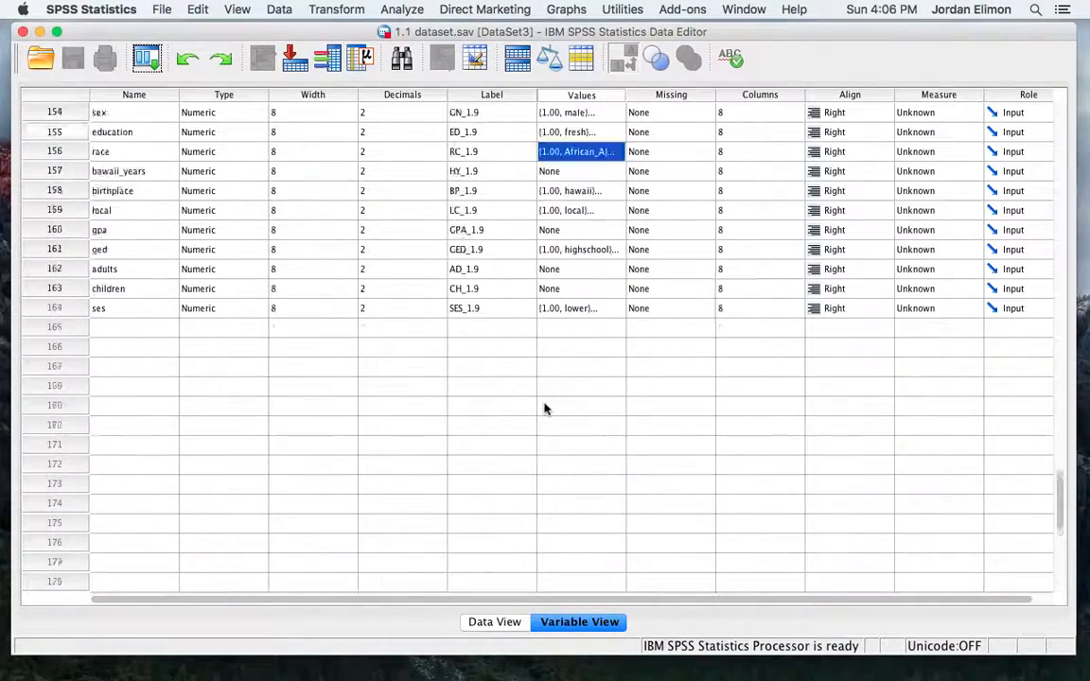
{"action": "scroll", "coordinate": [545, 407], "scroll_direction": "up", "scroll_amount": 5}
{"action": "left_click", "coordinate": [79, 331]}
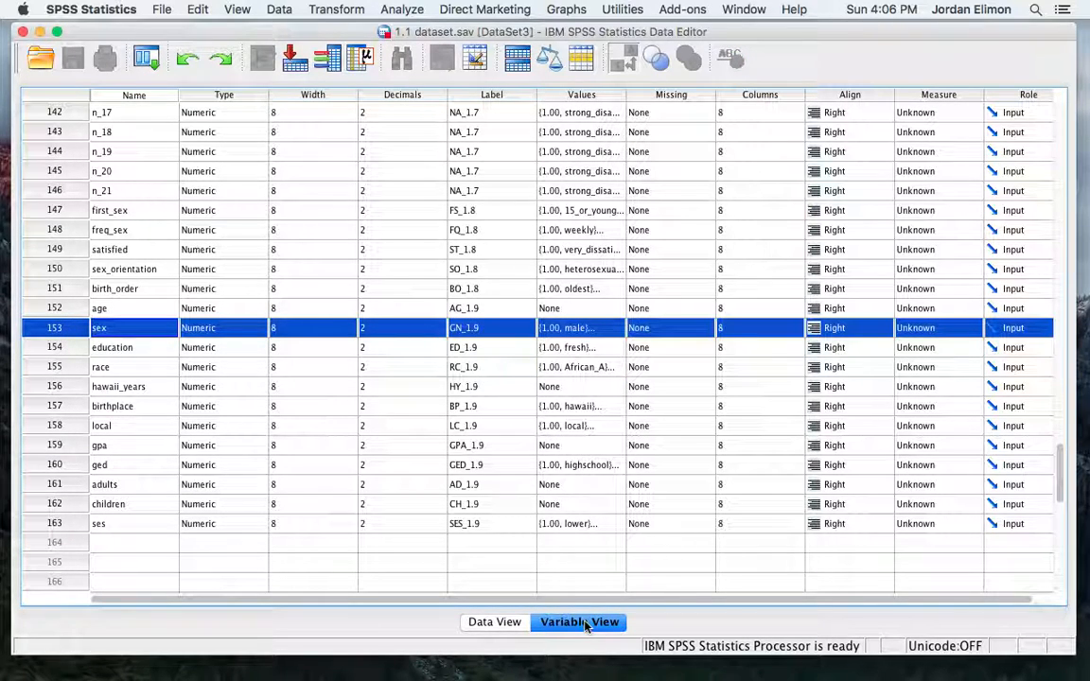
{"action": "scroll", "coordinate": [410, 278], "scroll_direction": "up", "scroll_amount": 20}
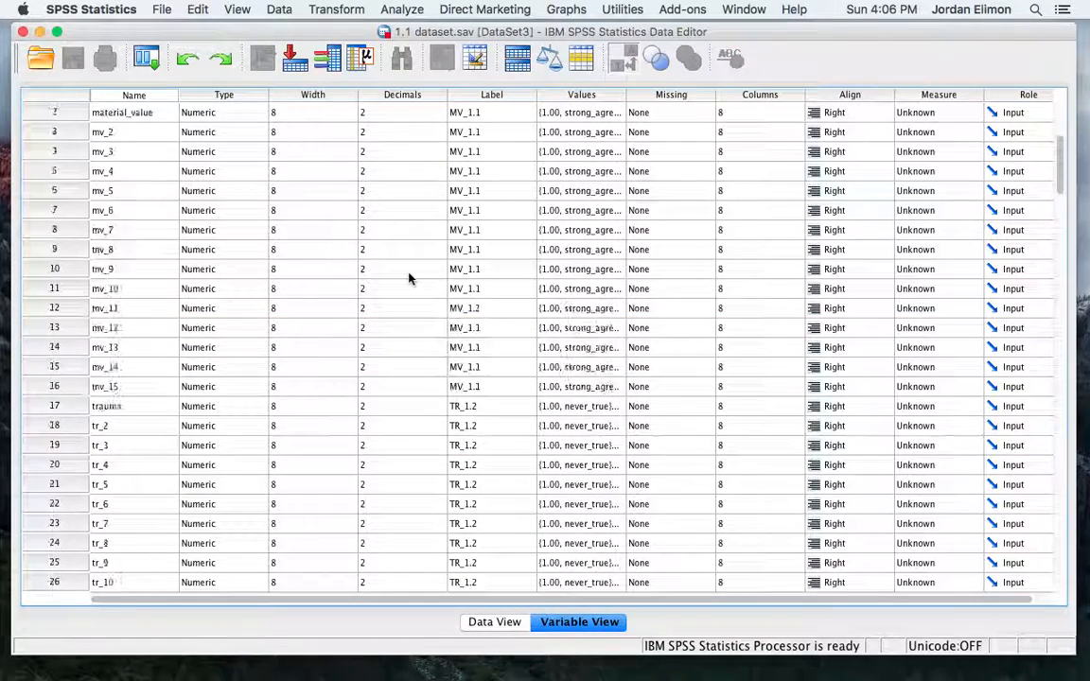
Show the data grid and highlight the rows of cases 1, 2 and 3, ending on case 1
{"action": "left_click", "coordinate": [497, 623]}
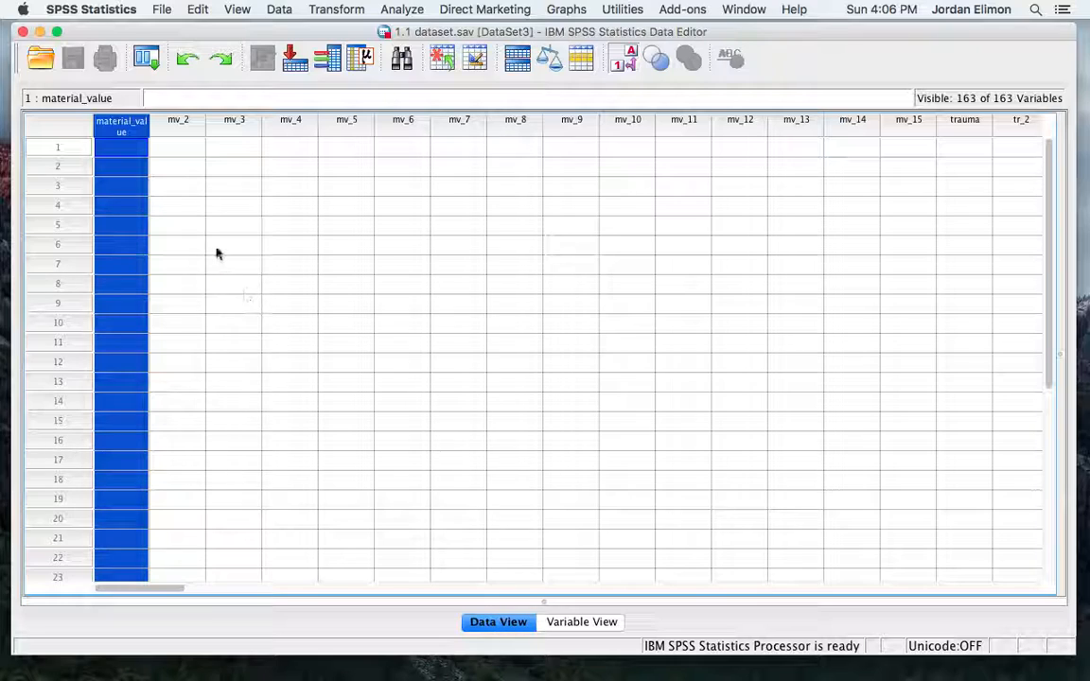
{"action": "left_click", "coordinate": [77, 152]}
{"action": "left_click", "coordinate": [71, 166]}
{"action": "left_click", "coordinate": [73, 189]}
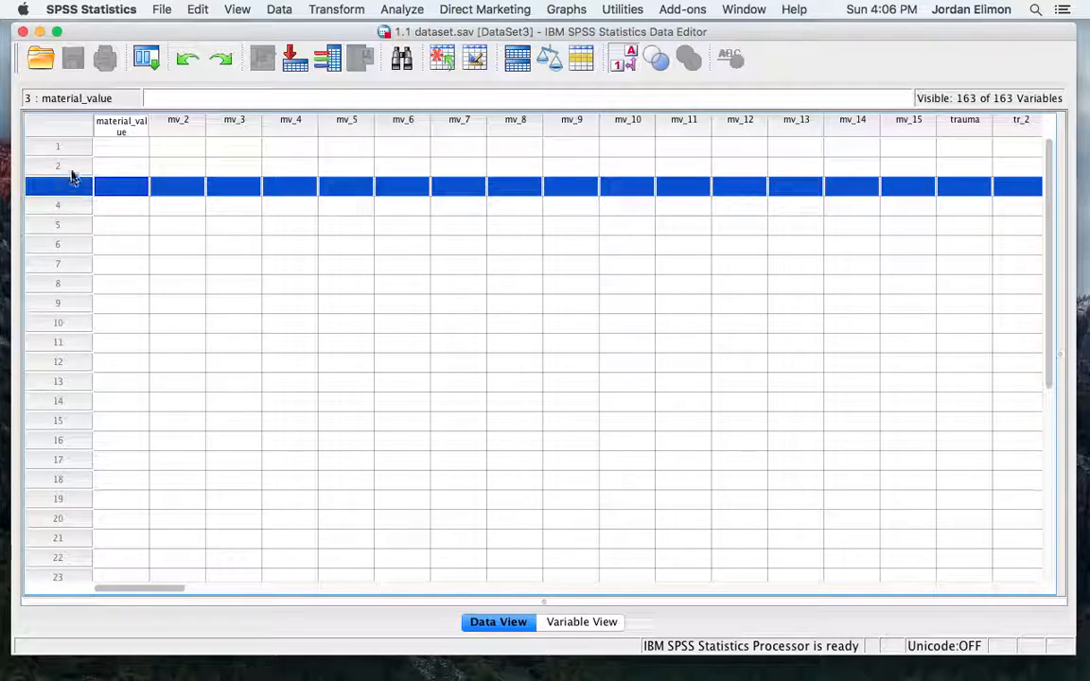
{"action": "left_click", "coordinate": [75, 149]}
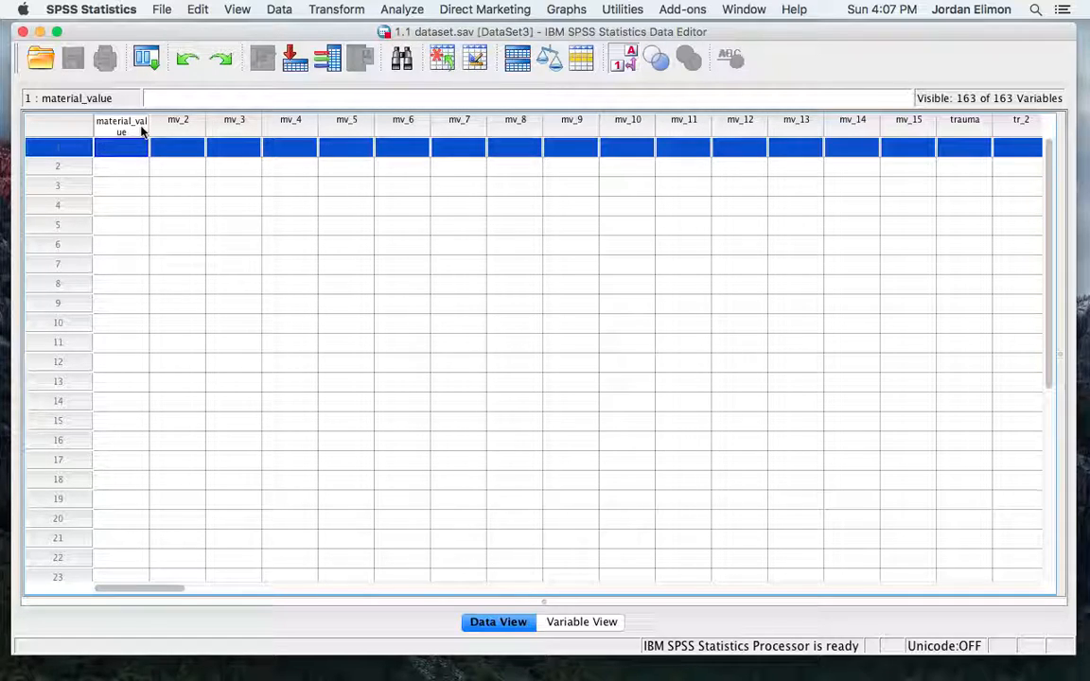
Widen the material_value column and enter 2 for case 1 in it
{"action": "left_click_drag", "start_coordinate": [149, 124], "coordinate": [212, 121]}
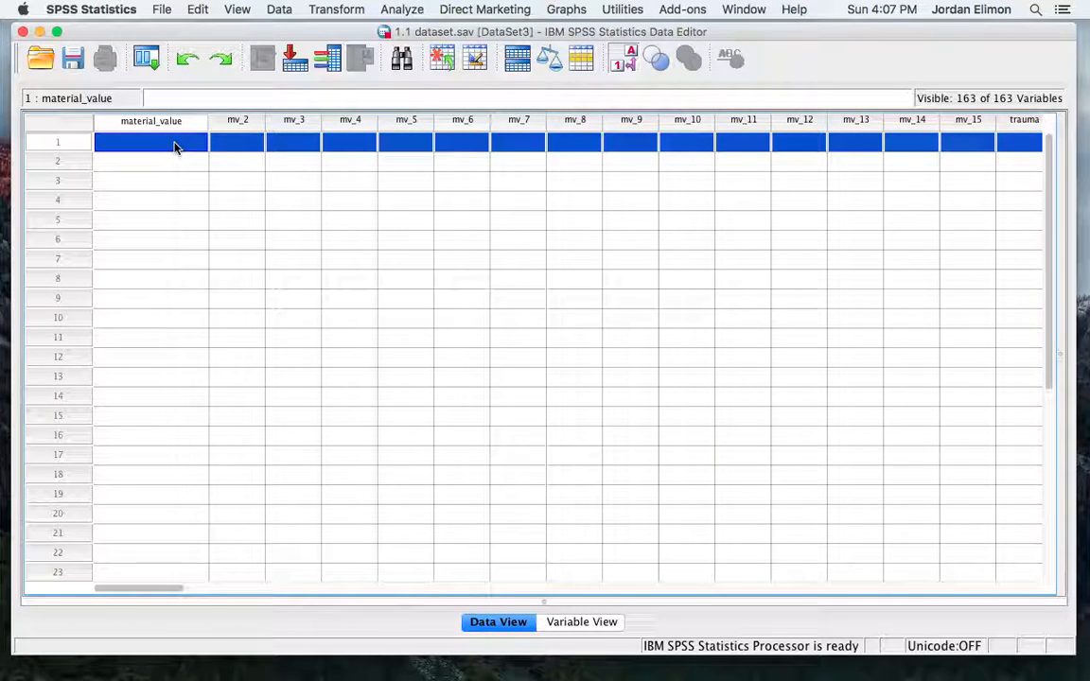
{"action": "double_click", "coordinate": [174, 142]}
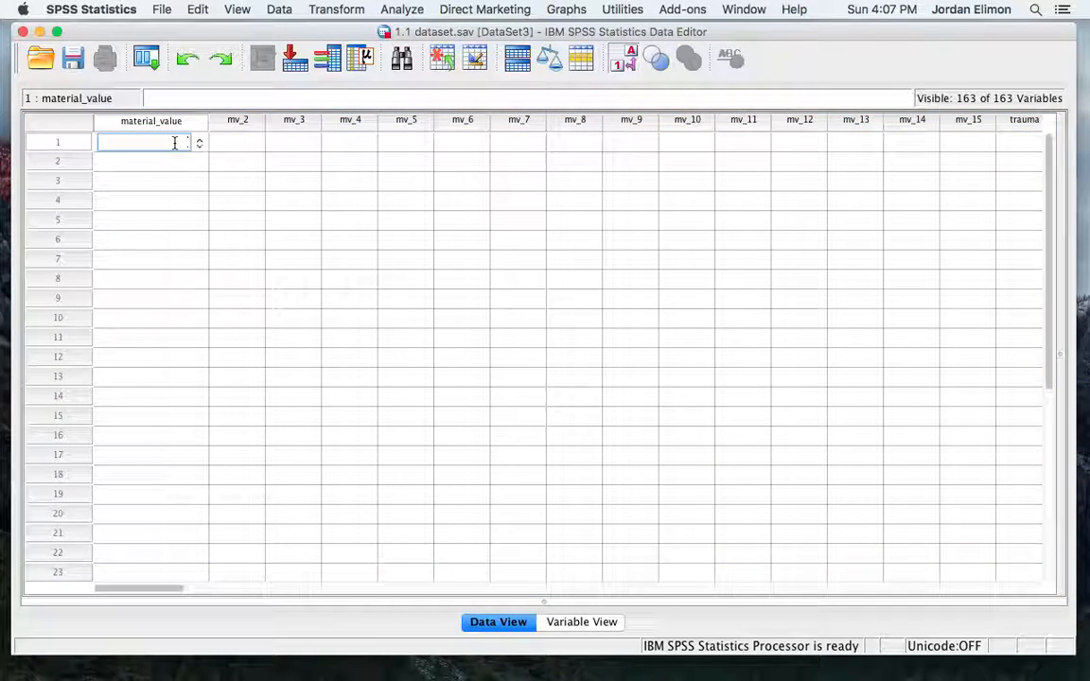
{"action": "type", "text": "2"}
{"action": "left_click", "coordinate": [237, 143]}
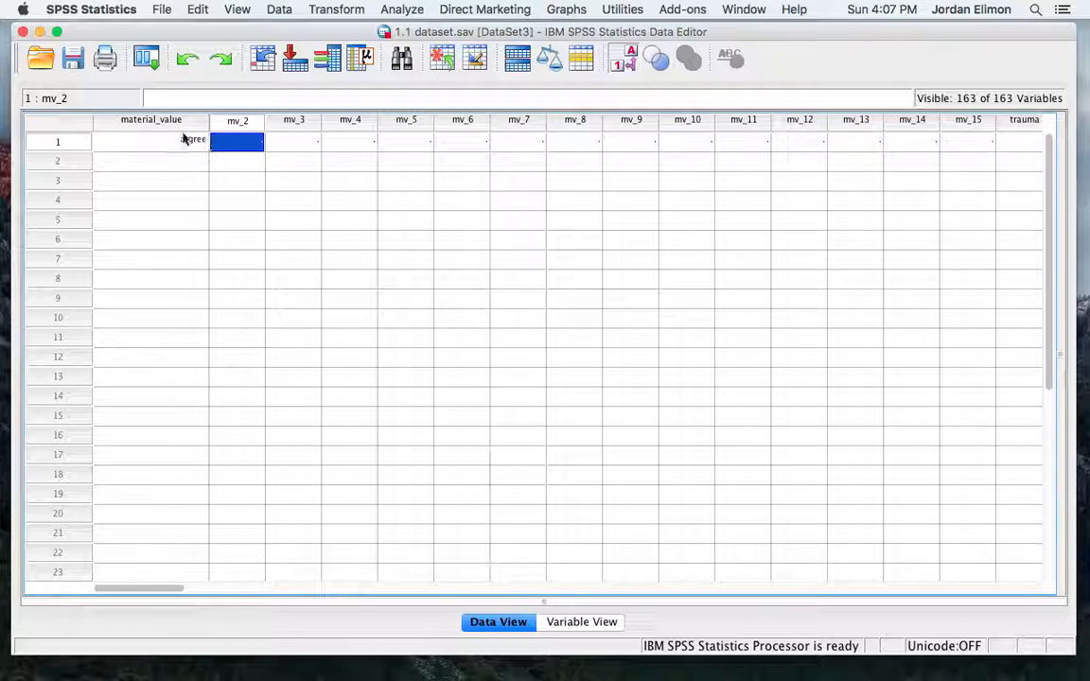
Toggle the value labels off and on repeatedly to compare codes with labels, leaving the labels shown
{"action": "left_click", "coordinate": [625, 62]}
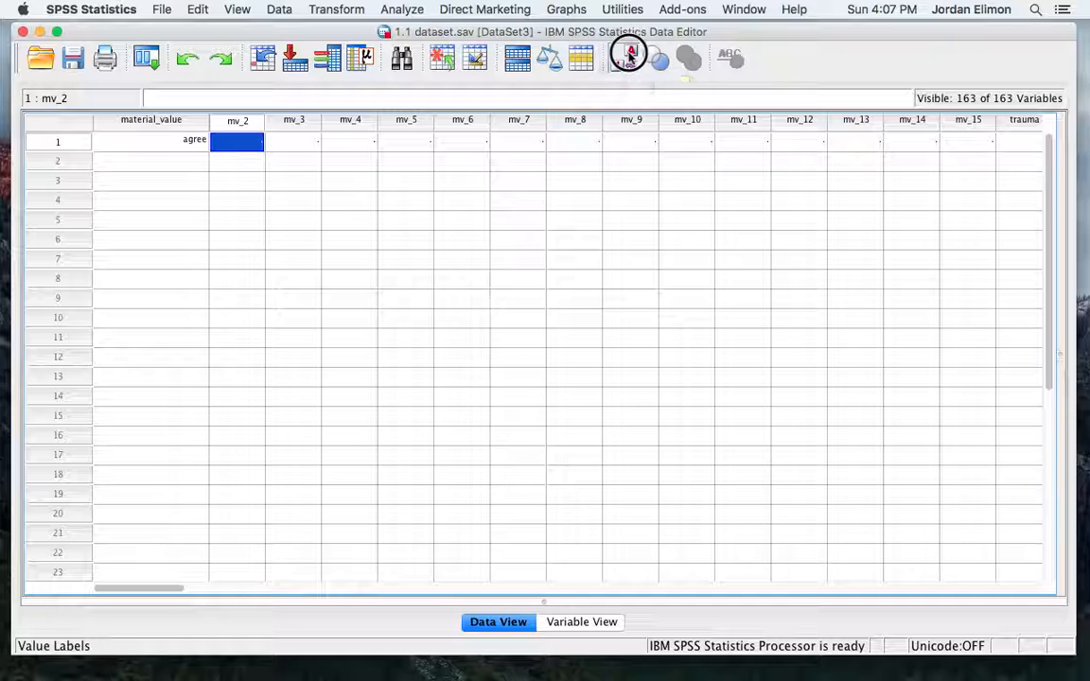
{"action": "left_click", "coordinate": [627, 58]}
{"action": "left_click", "coordinate": [628, 58]}
{"action": "left_click", "coordinate": [627, 58]}
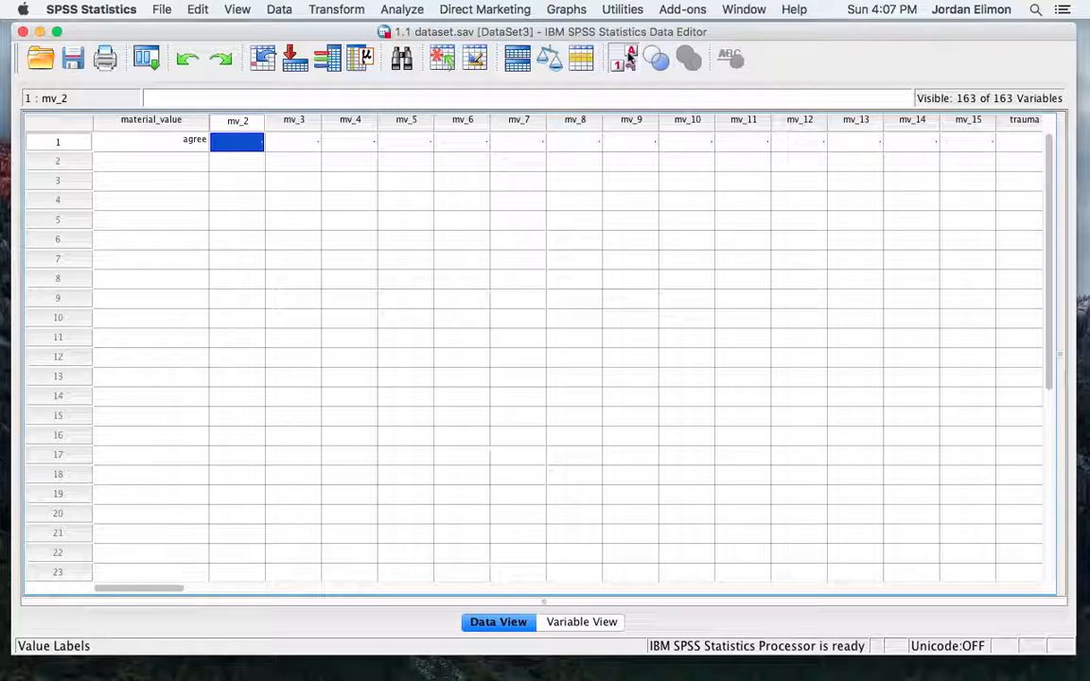
{"action": "left_click", "coordinate": [628, 58]}
{"action": "left_click", "coordinate": [627, 58]}
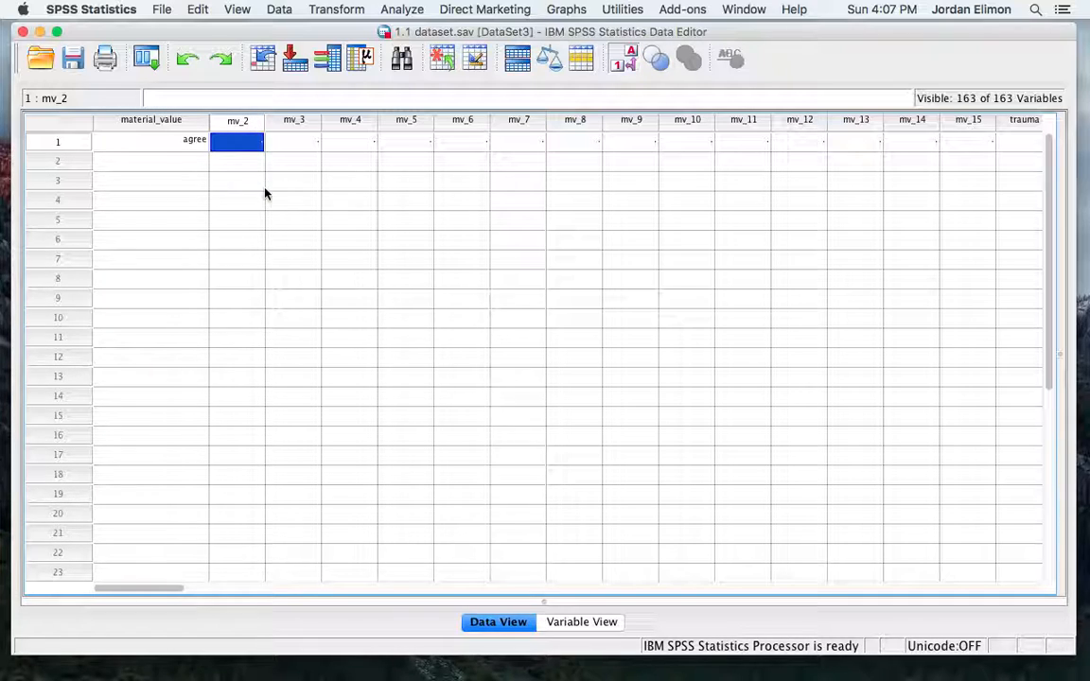
For case 1, enter 4 in mv_2, 5 in mv_3, 5 in mv_4 and 1 in mv_5
{"action": "type", "text": "4"}
{"action": "left_click", "coordinate": [310, 147]}
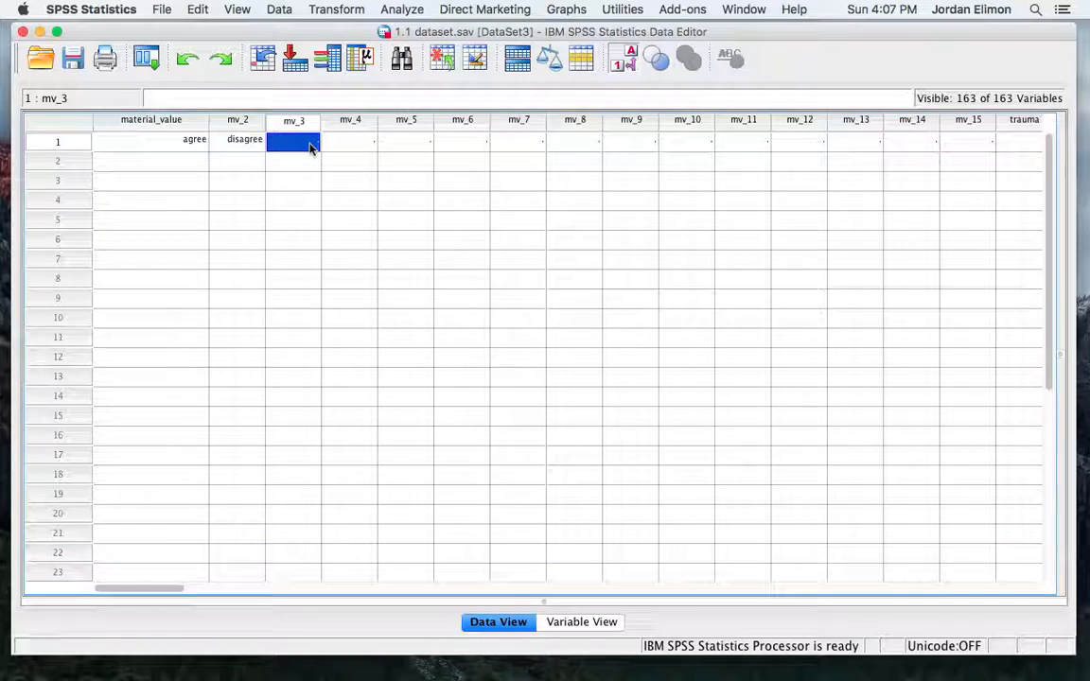
{"action": "type", "text": "5"}
{"action": "left_click", "coordinate": [363, 141]}
{"action": "type", "text": "5"}
{"action": "left_click", "coordinate": [406, 141]}
{"action": "type", "text": "5"}
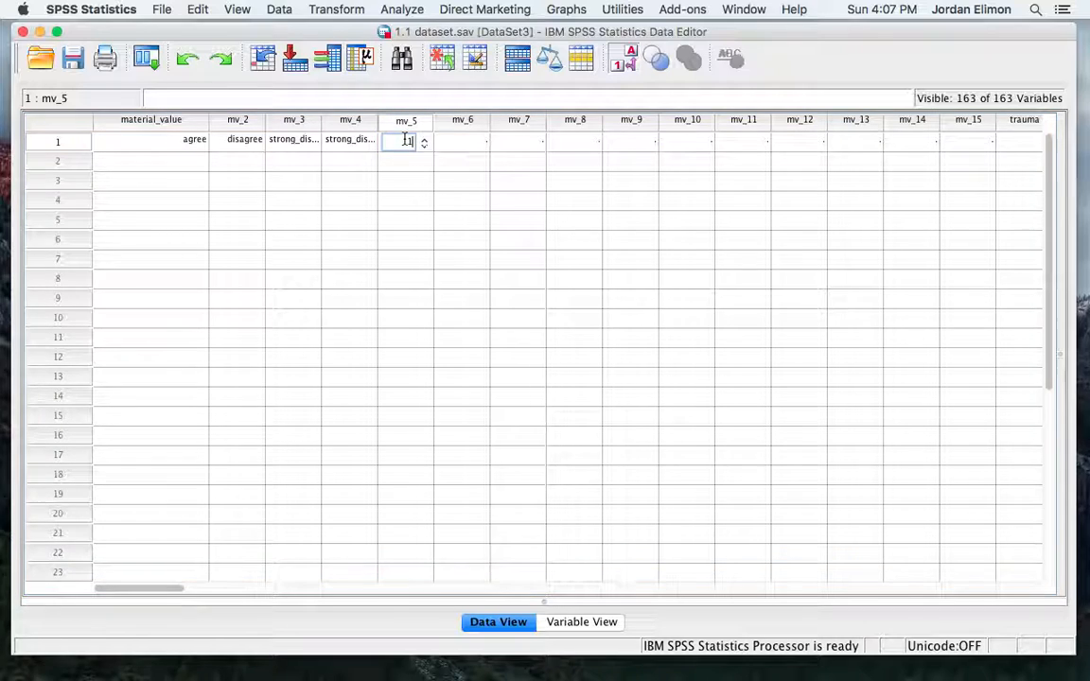
{"action": "left_click", "coordinate": [461, 141]}
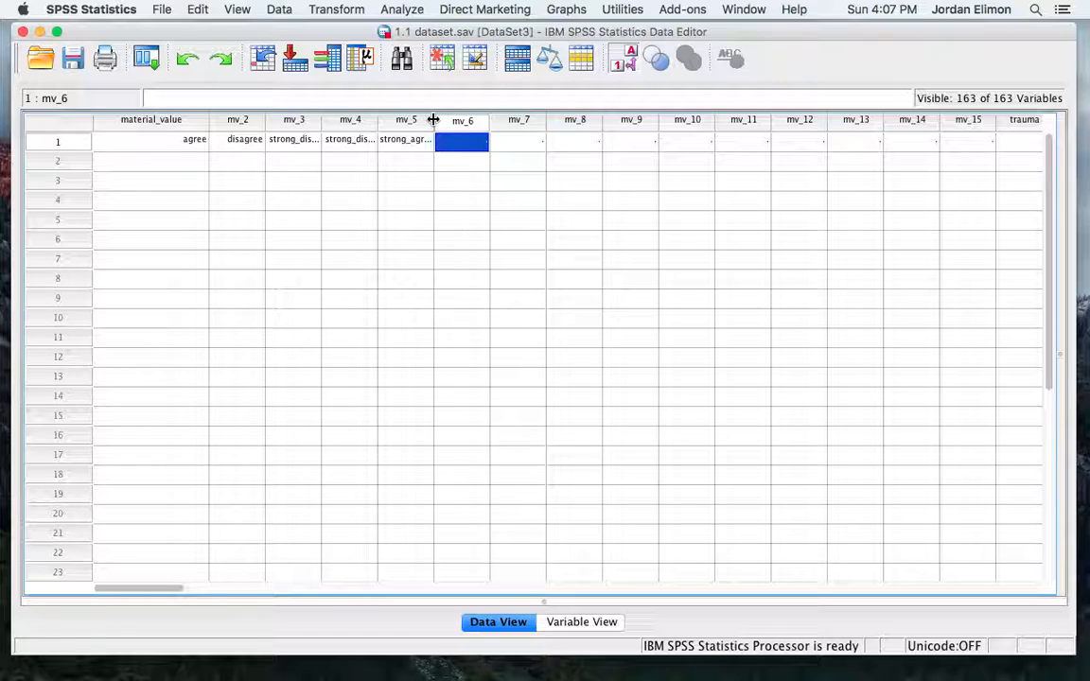
Switch the data cells from value labels to numeric codes to check the entered responses
{"action": "left_click", "coordinate": [549, 59]}
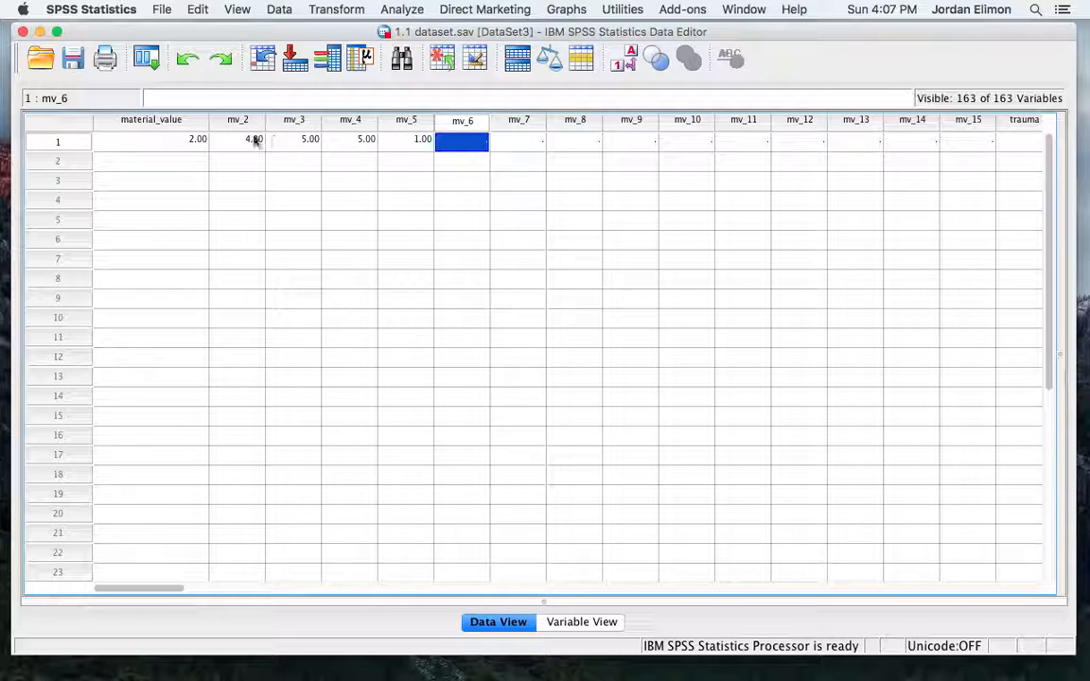
{"action": "left_click", "coordinate": [624, 63]}
{"action": "left_click", "coordinate": [624, 62]}
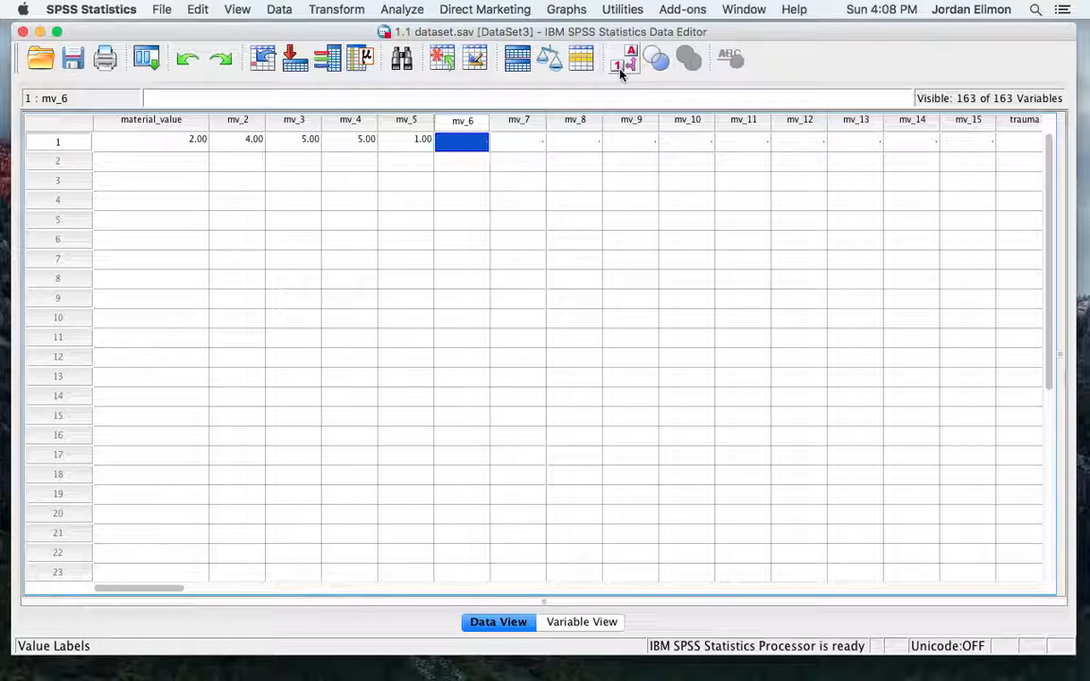
Widen the columns sex_orientation to about 14, age to 13, sex to 14, education to 12 and race to 13
{"action": "scroll", "coordinate": [397, 196], "scroll_direction": "right", "scroll_amount": 15}
{"action": "scroll", "coordinate": [397, 196], "scroll_direction": "left", "scroll_amount": 15}
{"action": "scroll", "coordinate": [396, 195], "scroll_direction": "down", "scroll_amount": 1}
{"action": "scroll", "coordinate": [478, 190], "scroll_direction": "up", "scroll_amount": 2}
{"action": "scroll", "coordinate": [479, 189], "scroll_direction": "right", "scroll_amount": 15}
{"action": "scroll", "coordinate": [479, 191], "scroll_direction": "right", "scroll_amount": 20}
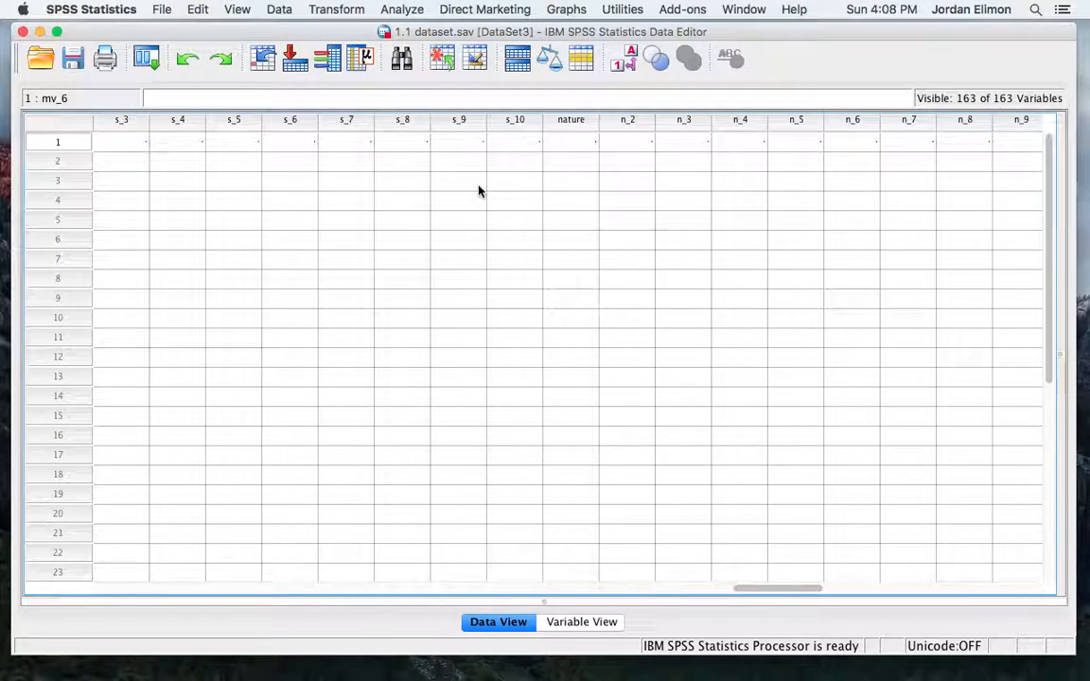
{"action": "scroll", "coordinate": [478, 191], "scroll_direction": "right", "scroll_amount": 20}
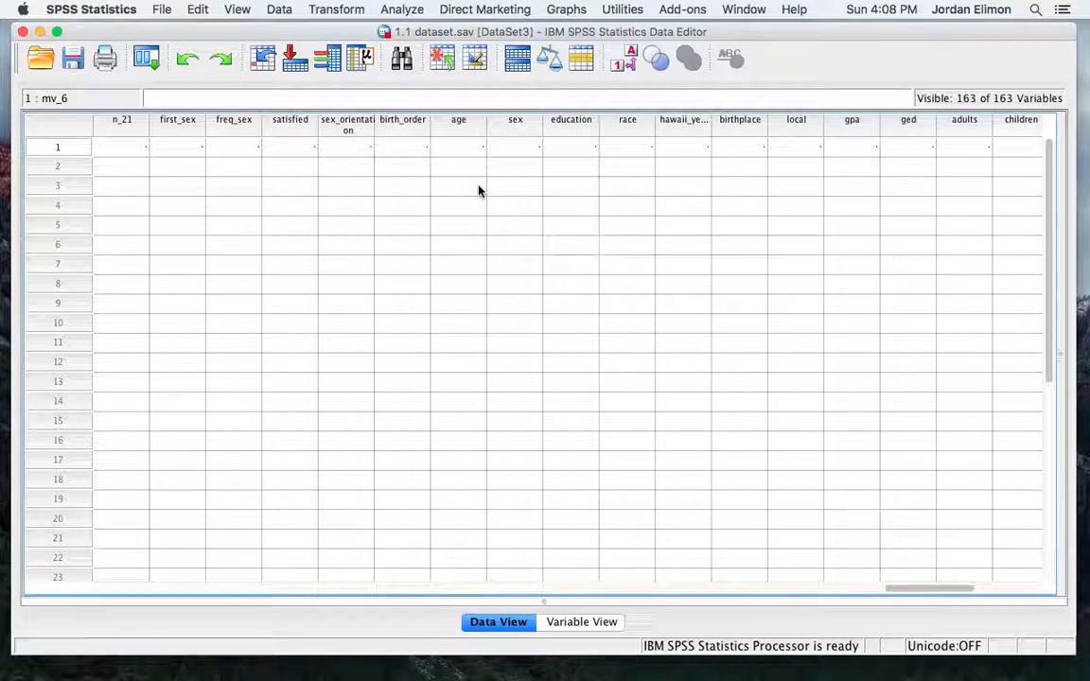
{"action": "double_click", "coordinate": [375, 126]}
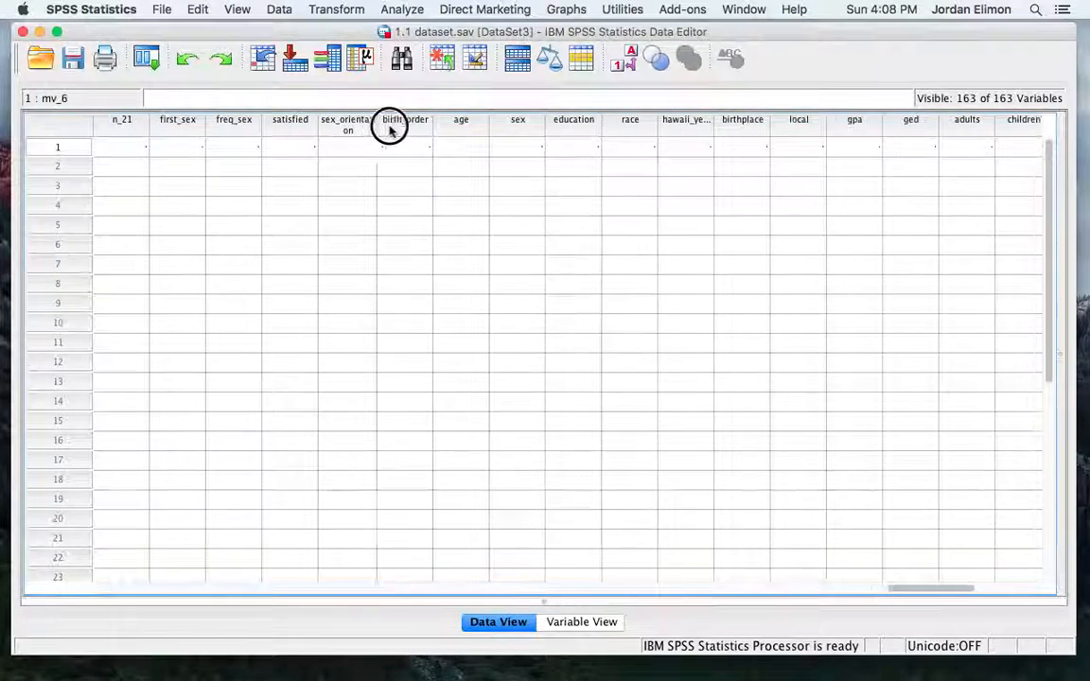
{"action": "left_click_drag", "start_coordinate": [521, 124], "coordinate": [811, 119]}
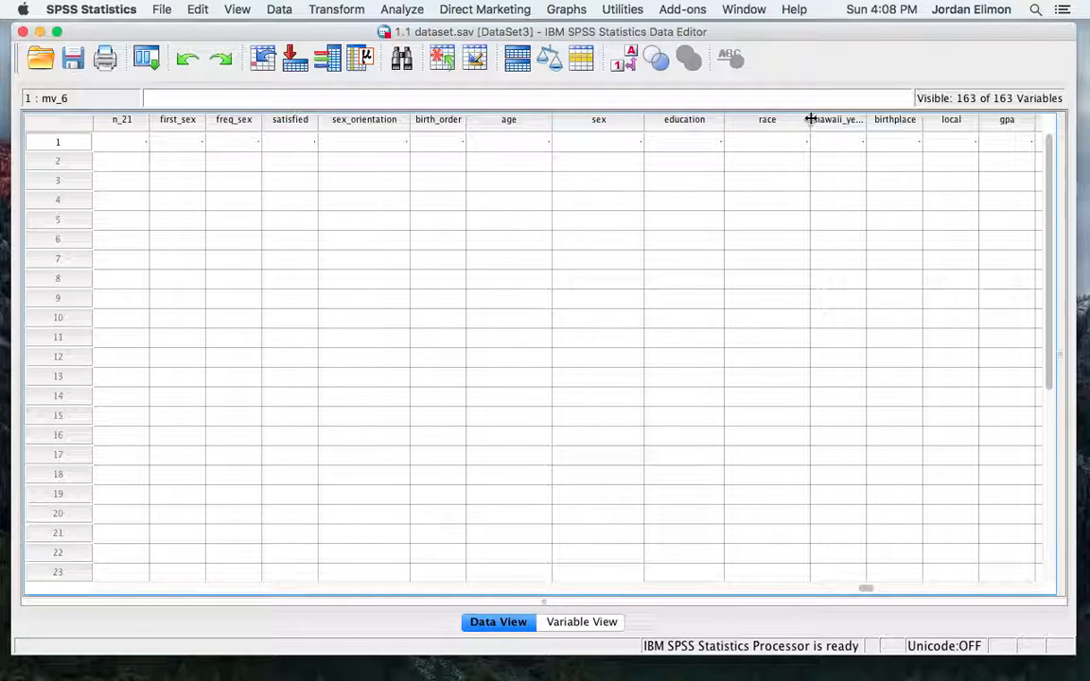
For case 1, enter 23 as the age and 2 as the sex code
{"action": "left_click", "coordinate": [530, 142]}
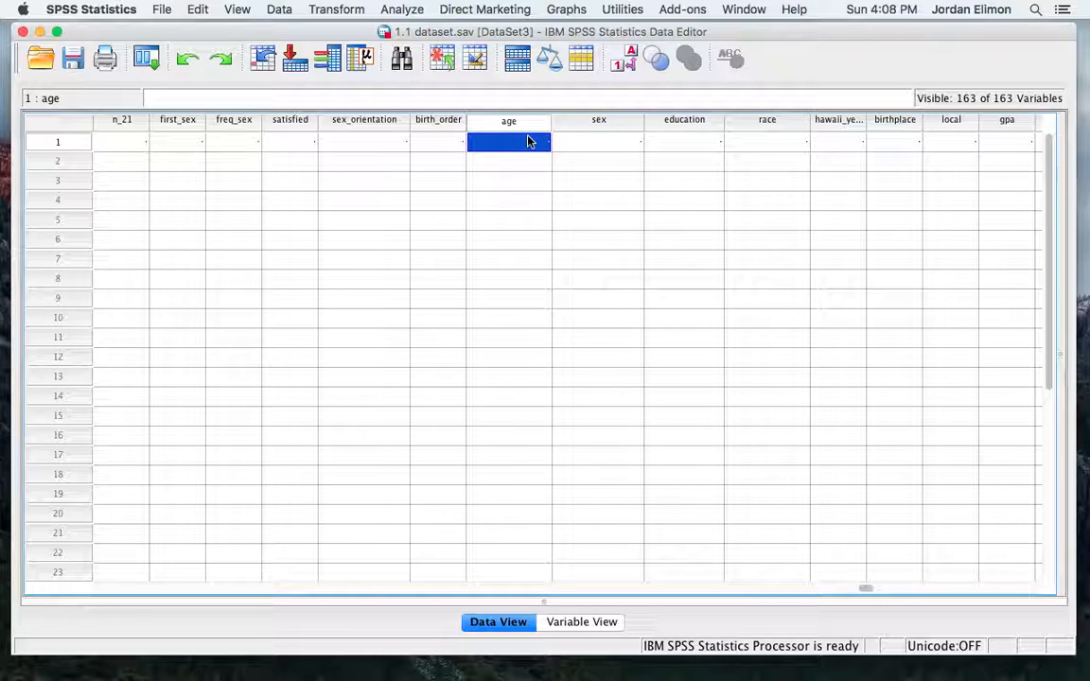
{"action": "type", "text": "23"}
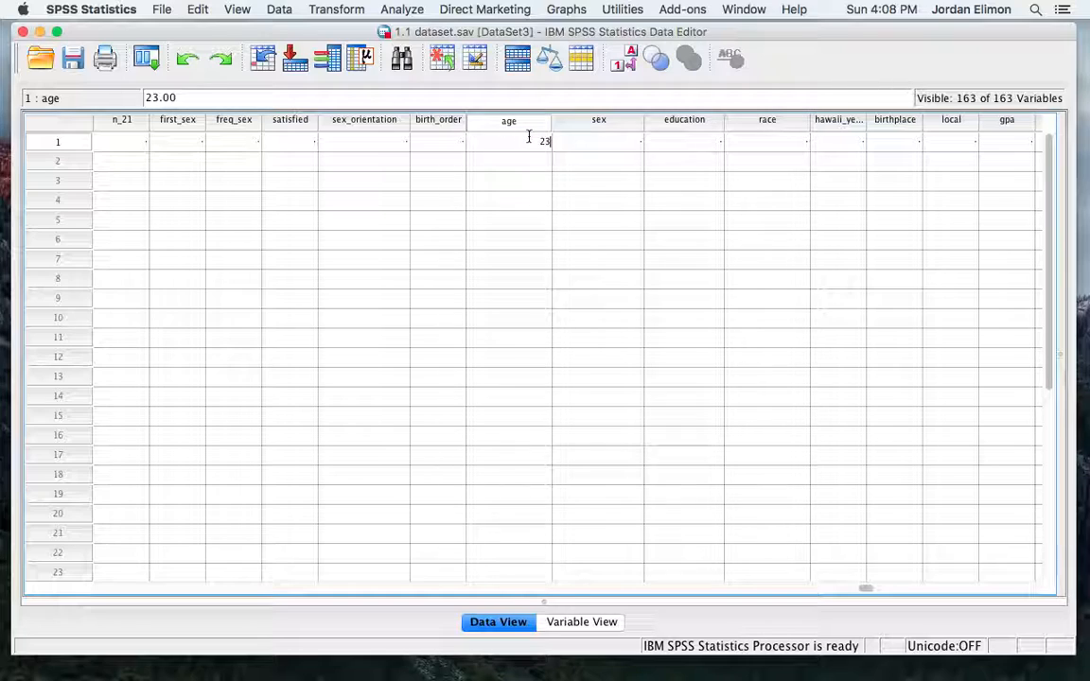
{"action": "left_click", "coordinate": [577, 148]}
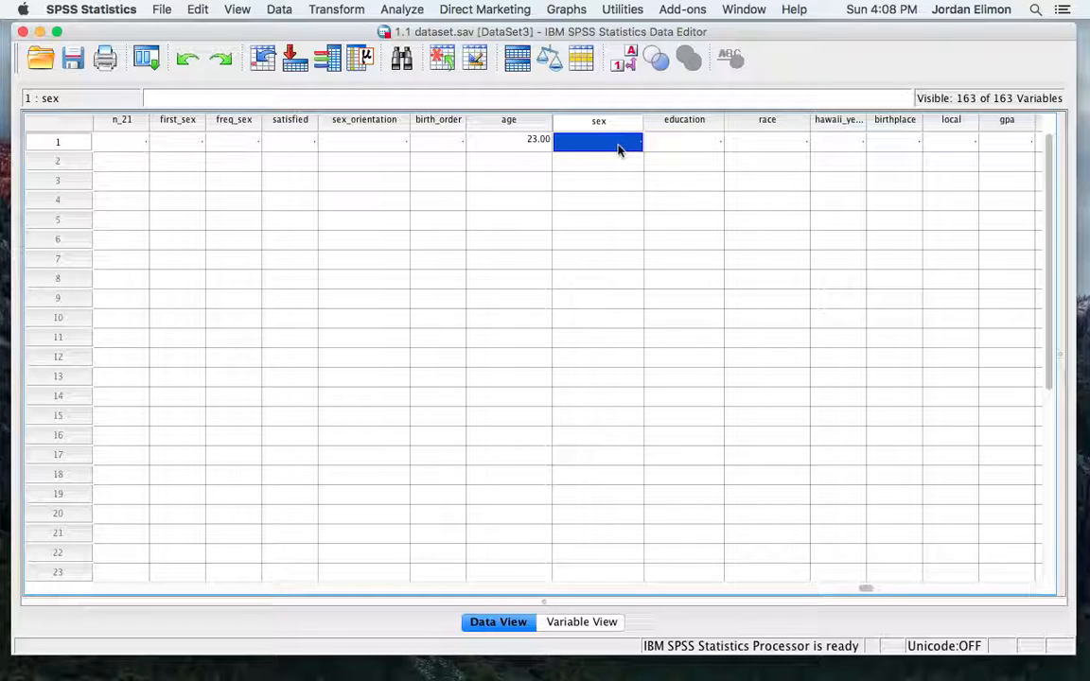
{"action": "type", "text": "1"}
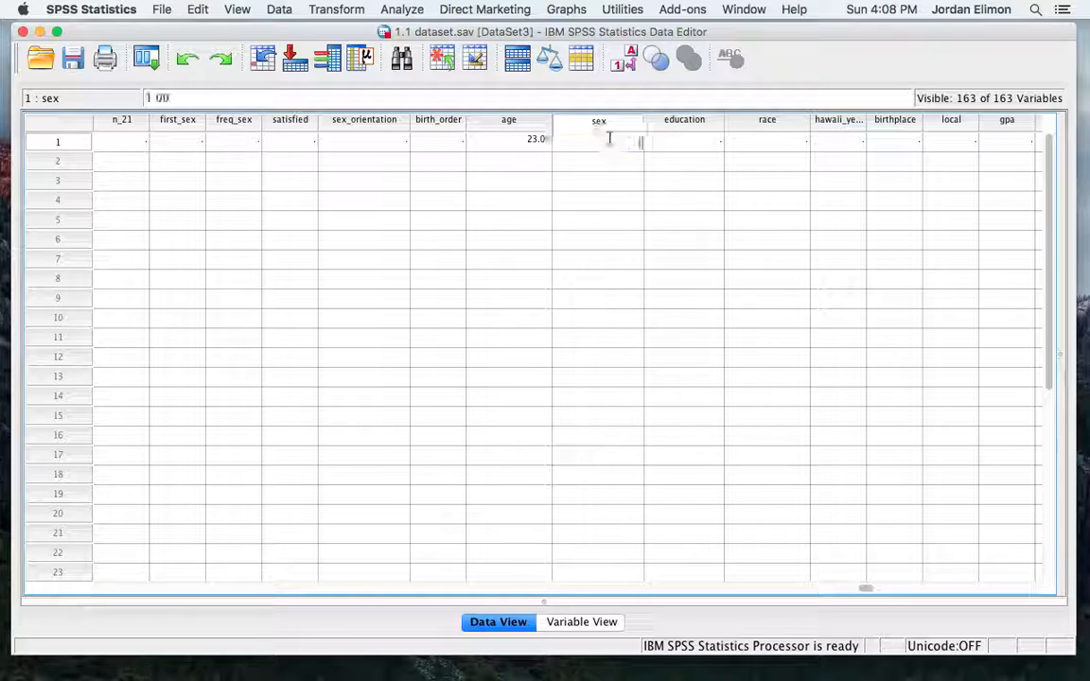
{"action": "key", "text": "BackSpace"}
{"action": "type", "text": "2"}
{"action": "left_click", "coordinate": [670, 141]}
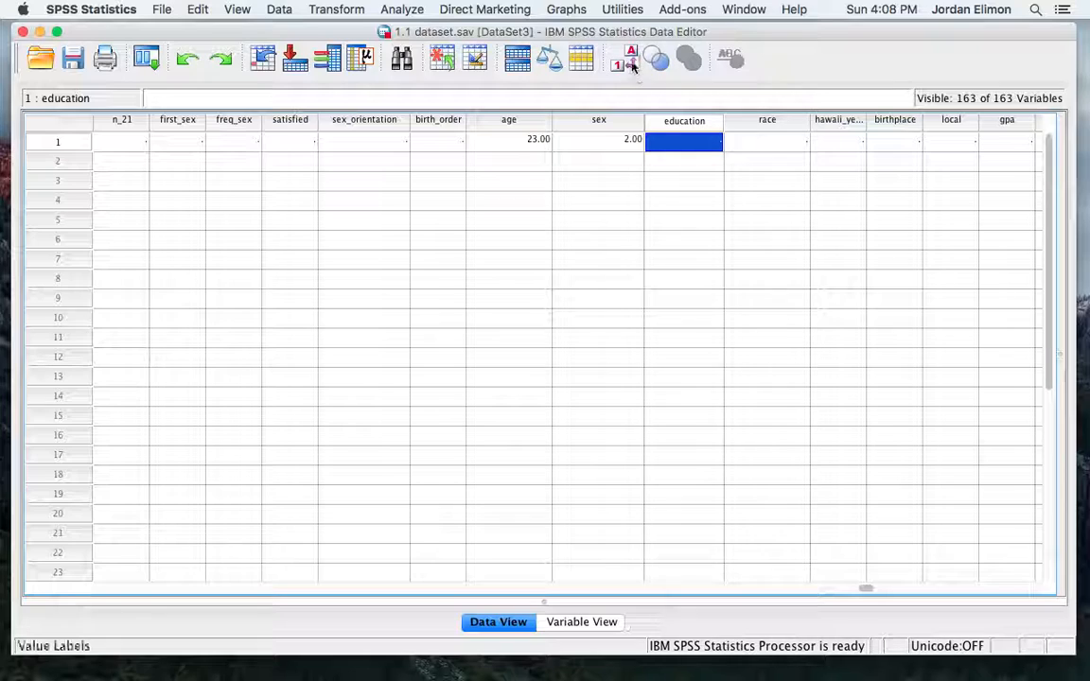
Turn the value labels display back on to check the label of the entered sex code
{"action": "left_click", "coordinate": [627, 60]}
{"action": "left_click", "coordinate": [623, 55]}
{"action": "left_click", "coordinate": [623, 55]}
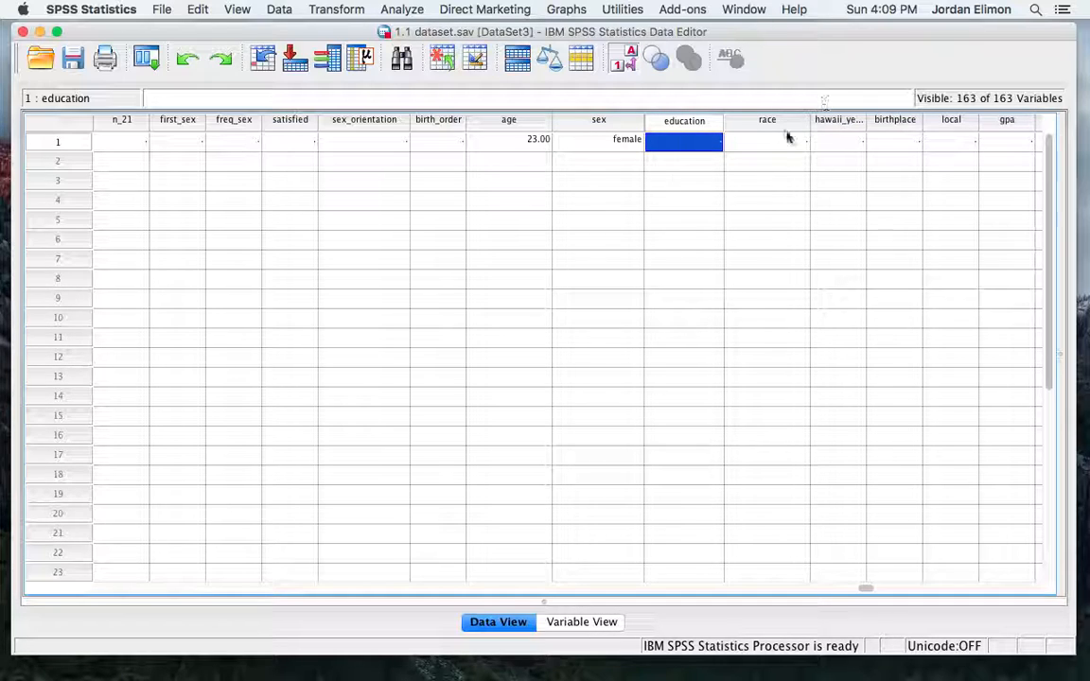
Examine the value labels defined for the education variable to find which numeric code stands for each class level
{"action": "left_click", "coordinate": [589, 626]}
{"action": "scroll", "coordinate": [317, 438], "scroll_direction": "down", "scroll_amount": 20}
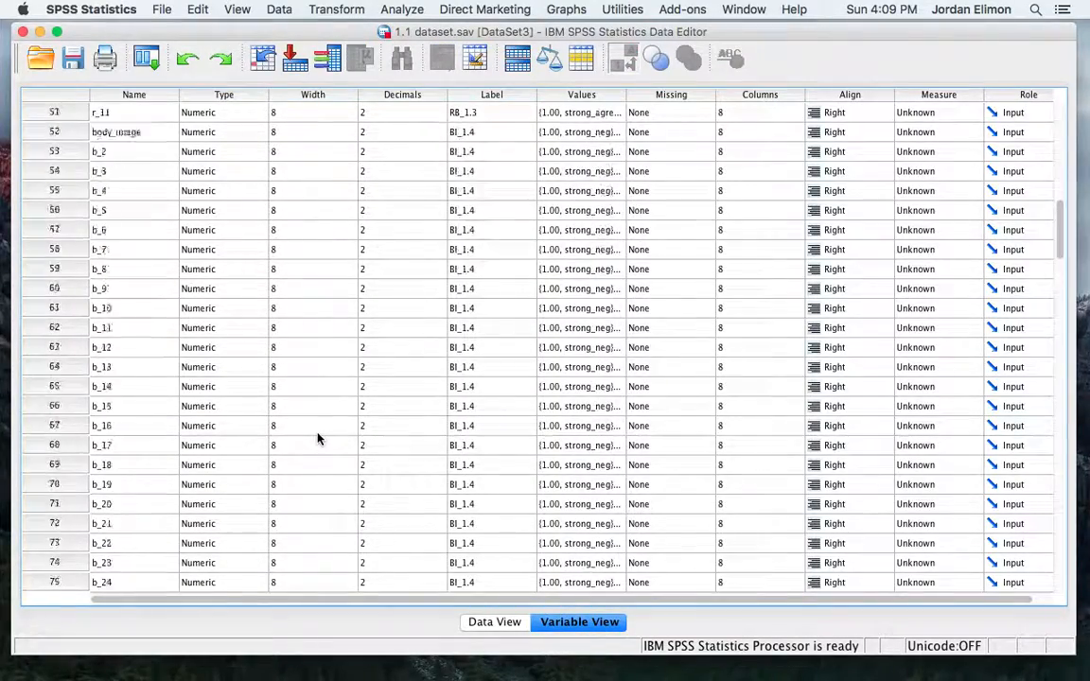
{"action": "scroll", "coordinate": [317, 439], "scroll_direction": "down", "scroll_amount": 15}
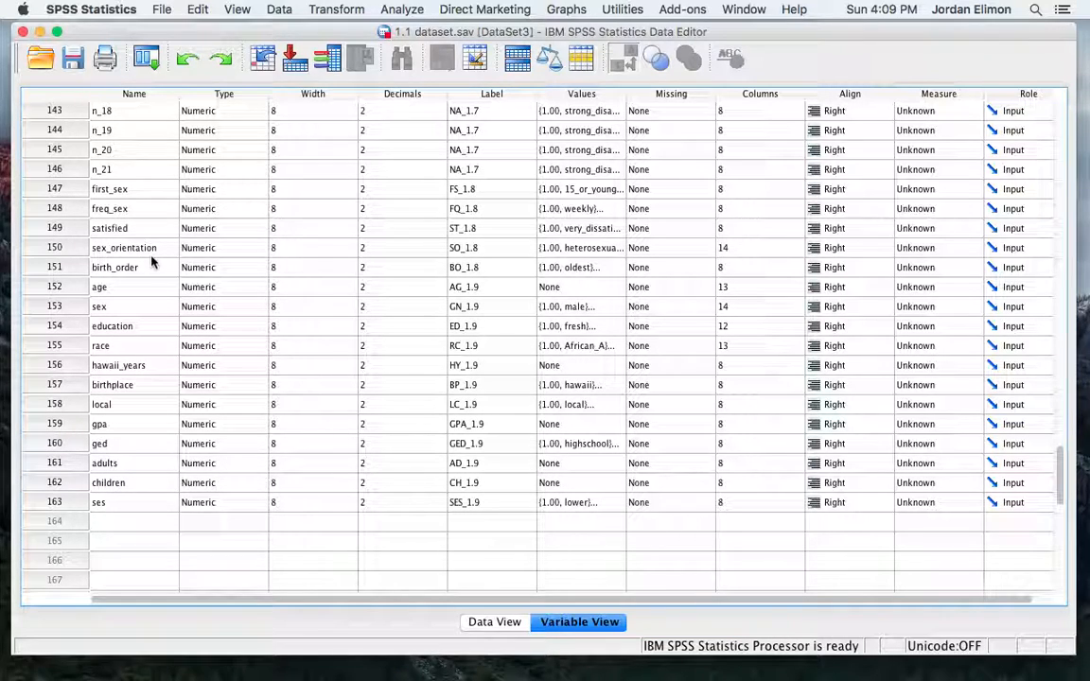
{"action": "scroll", "coordinate": [151, 262], "scroll_direction": "up", "scroll_amount": 2}
{"action": "scroll", "coordinate": [151, 262], "scroll_direction": "left", "scroll_amount": 2}
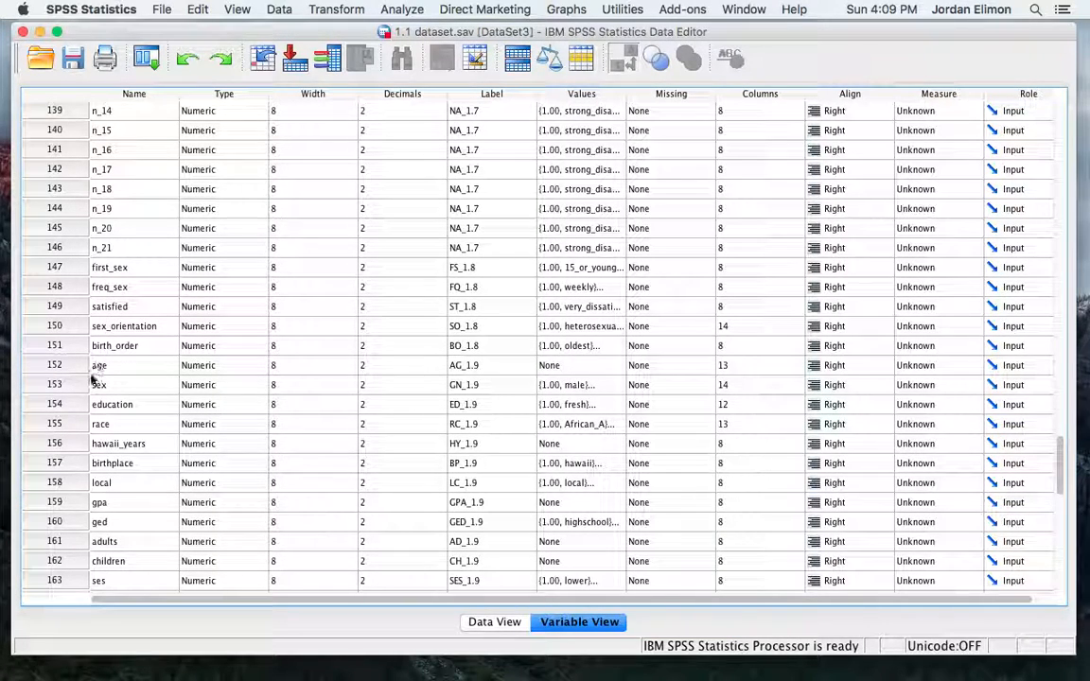
{"action": "left_click", "coordinate": [69, 402]}
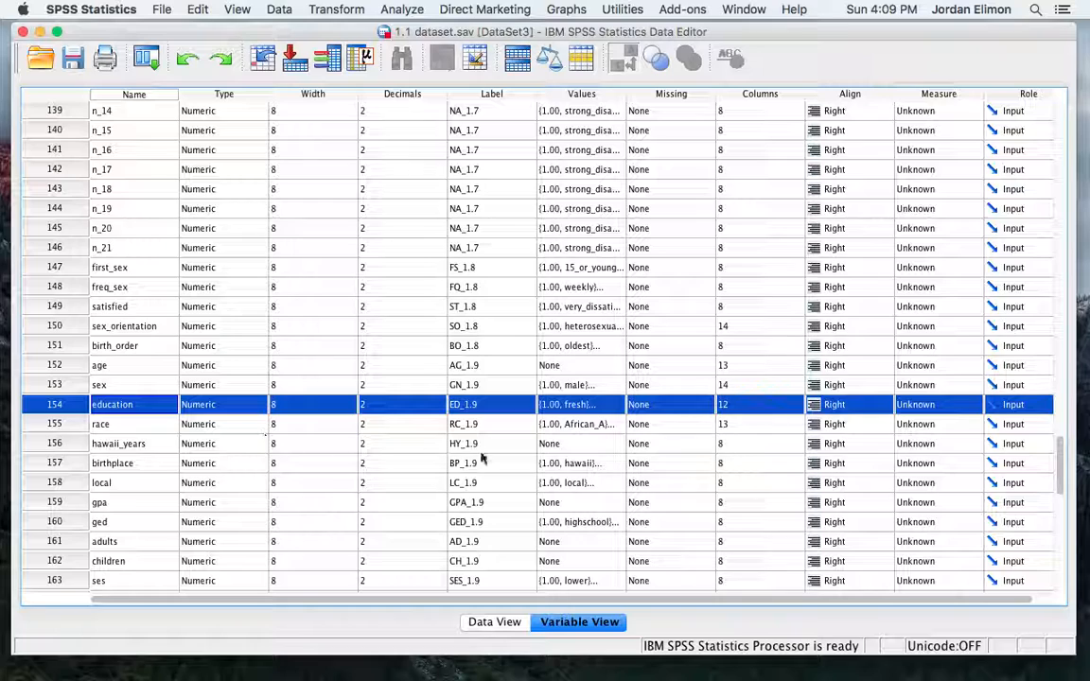
{"action": "left_click", "coordinate": [617, 409]}
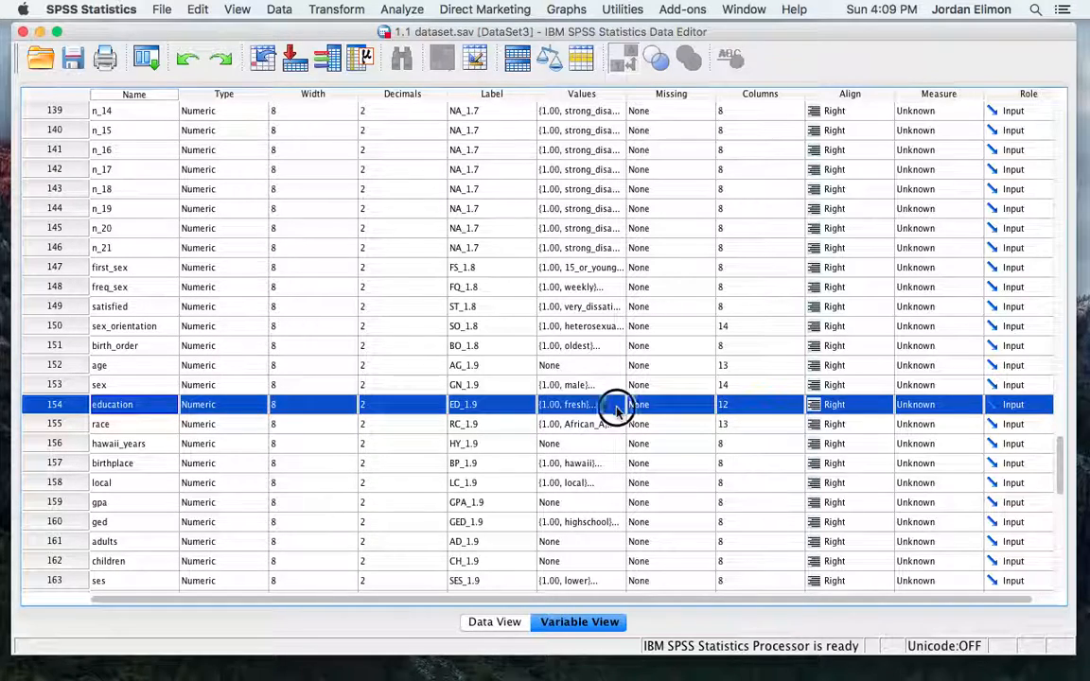
{"action": "left_click", "coordinate": [463, 323]}
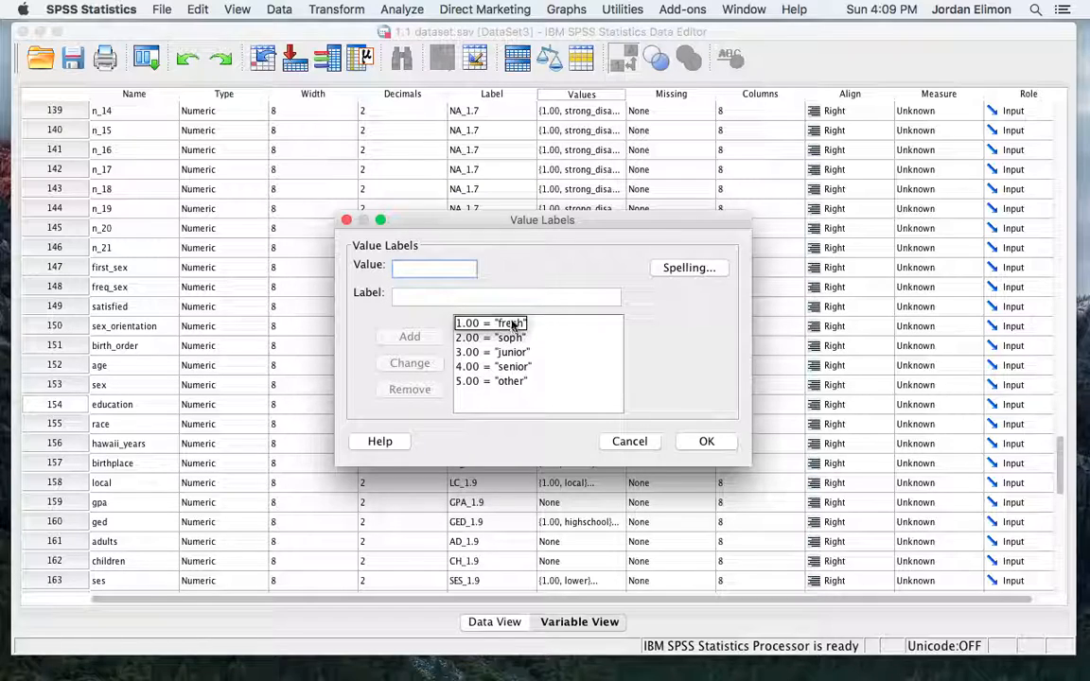
{"action": "left_click", "coordinate": [518, 338]}
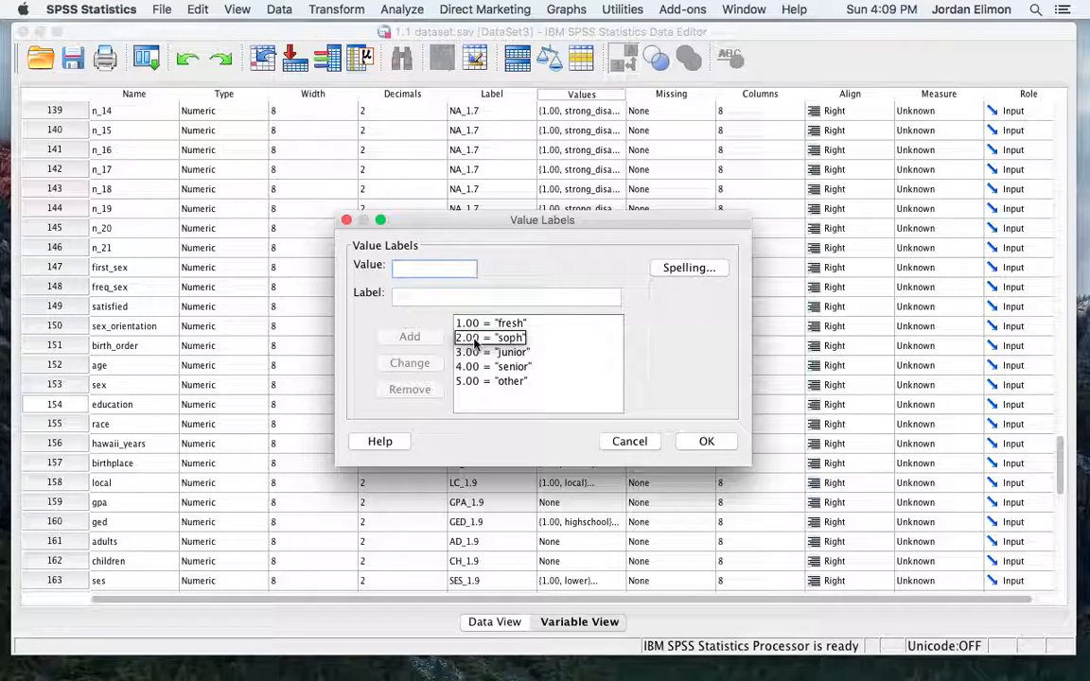
{"action": "left_click", "coordinate": [478, 357]}
{"action": "left_click", "coordinate": [487, 379]}
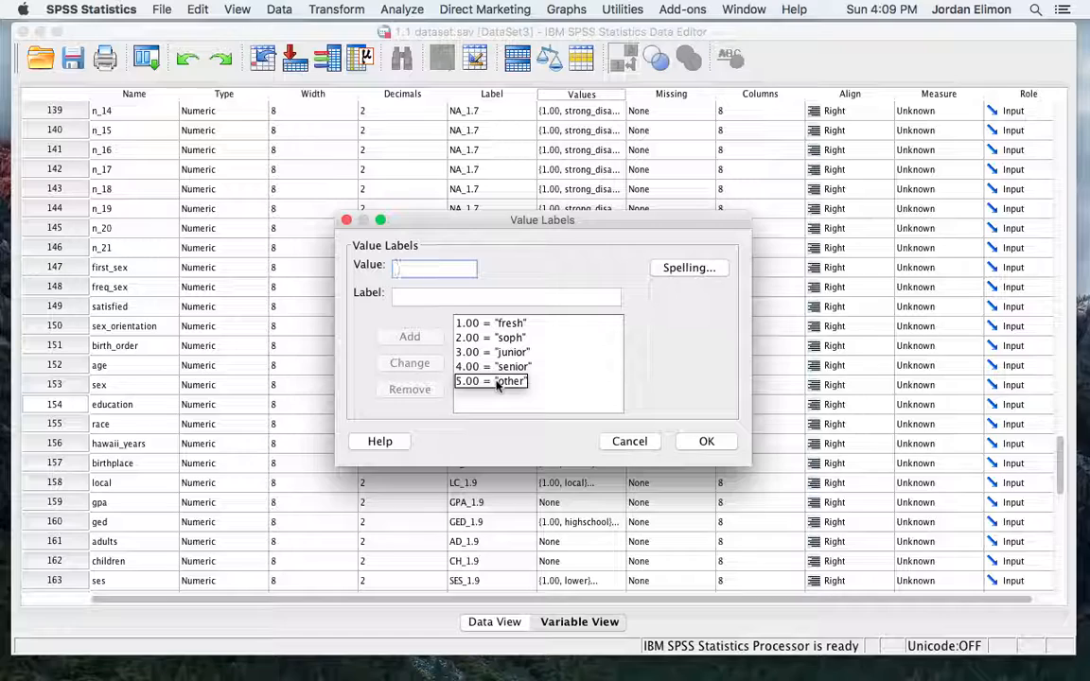
{"action": "left_click", "coordinate": [520, 367]}
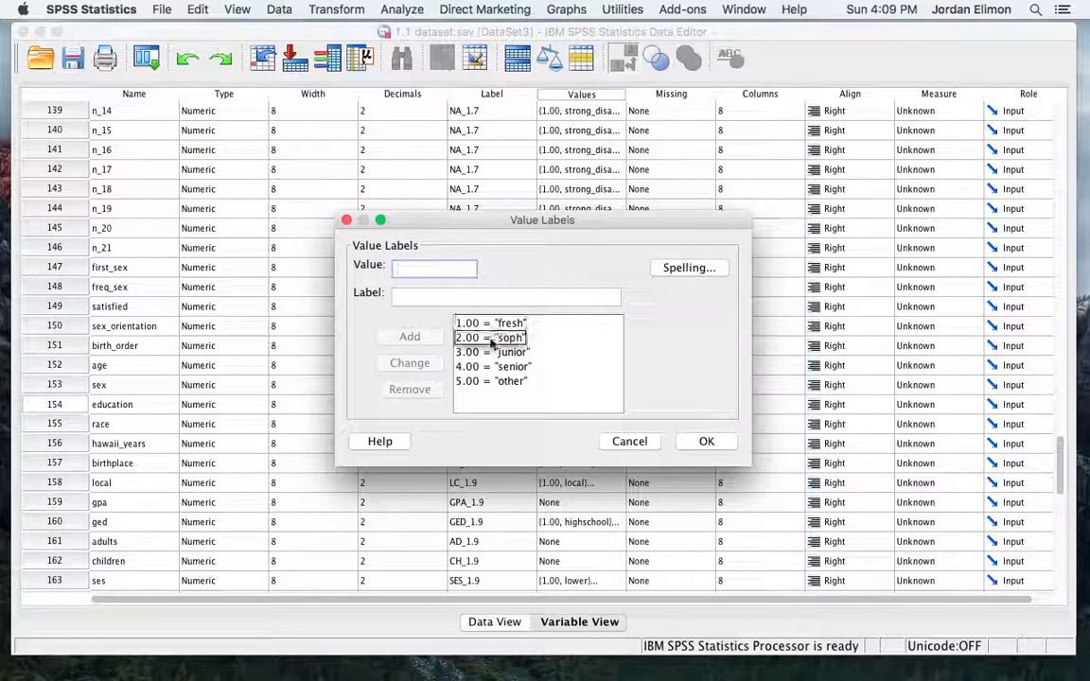
{"action": "left_click", "coordinate": [704, 441]}
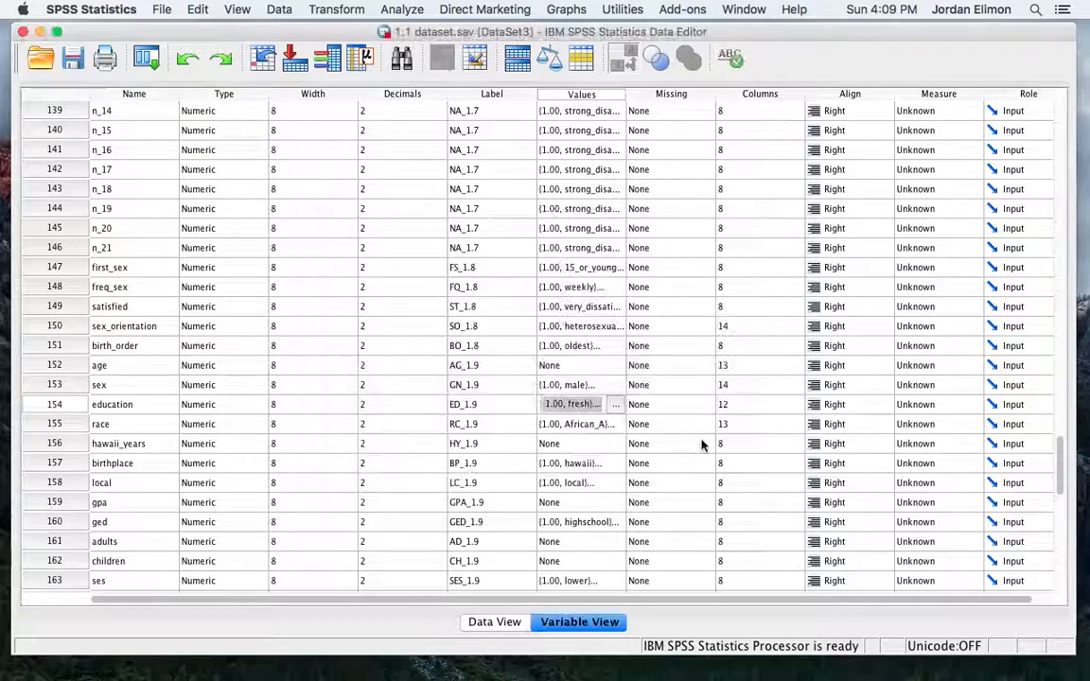
Enter 3 as the education code for case 1 in the data cells
{"action": "left_click", "coordinate": [498, 623]}
{"action": "left_click", "coordinate": [684, 145]}
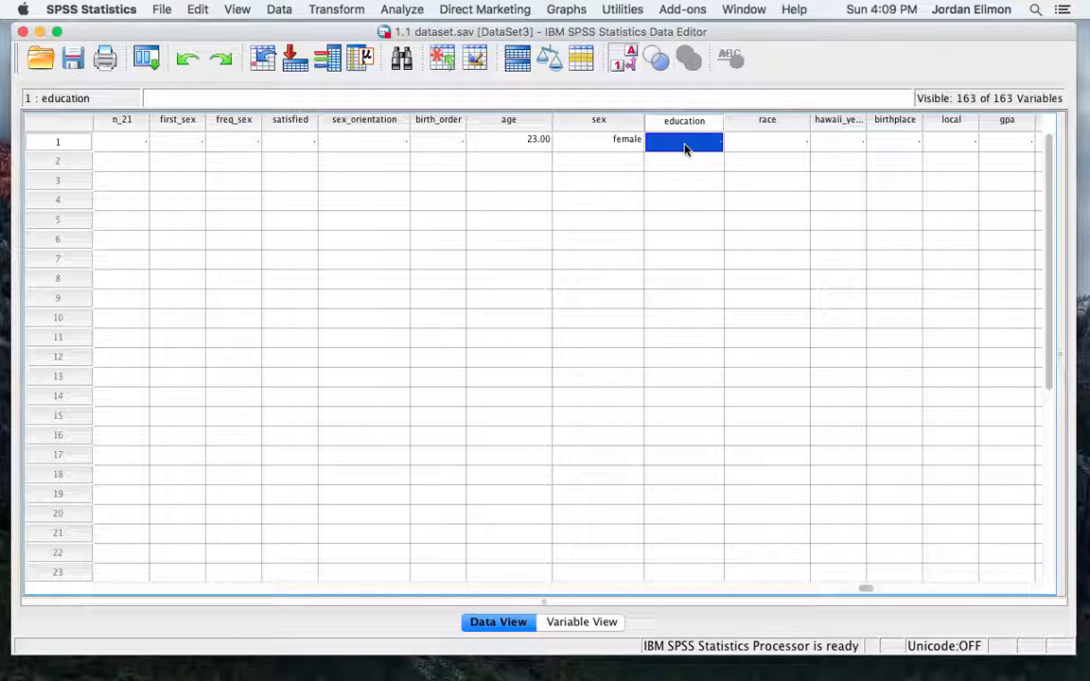
{"action": "type", "text": "3"}
{"action": "left_click", "coordinate": [764, 144]}
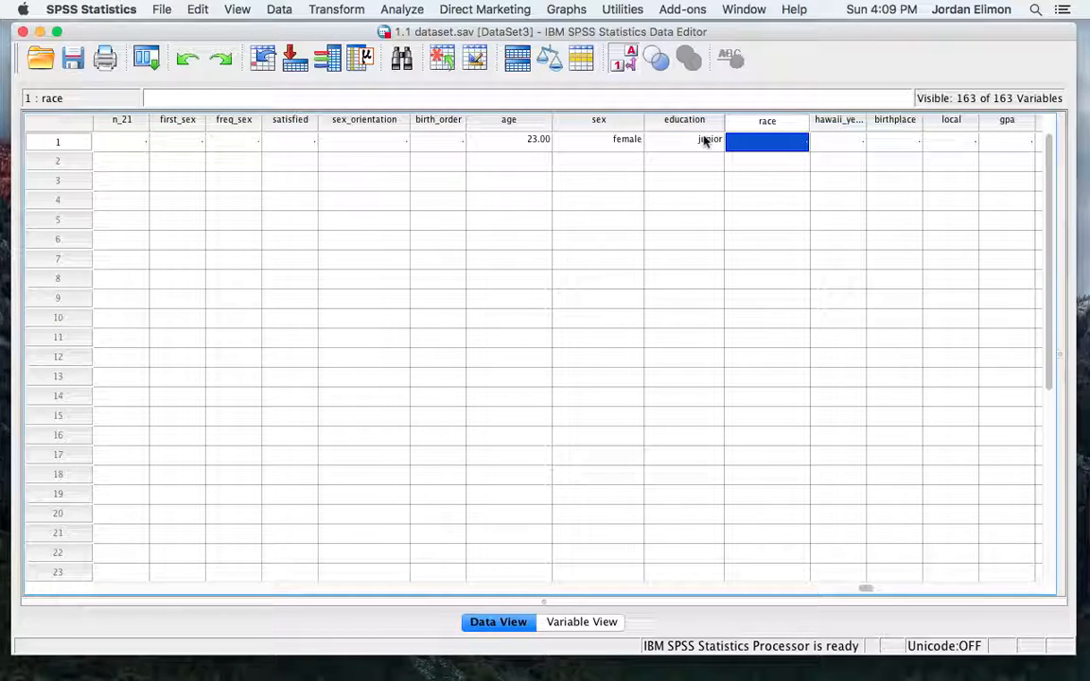
Try the codes 7, 1 and 4 one after another as the race of case 1 to check their labels
{"action": "double_click", "coordinate": [790, 144]}
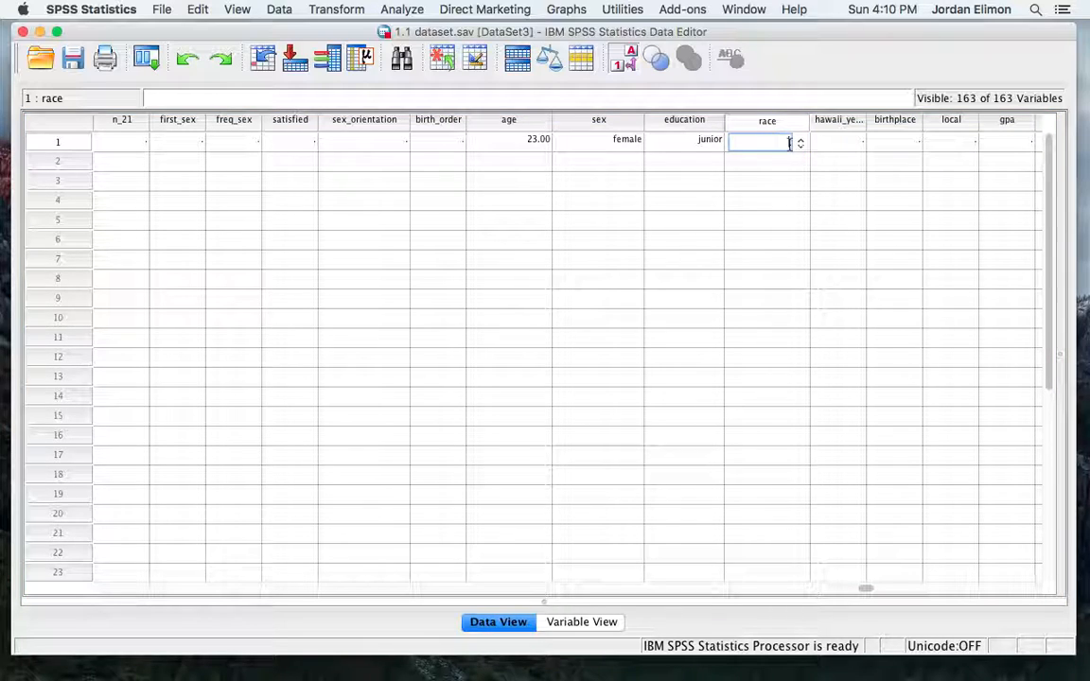
{"action": "type", "text": "7"}
{"action": "left_click", "coordinate": [826, 147]}
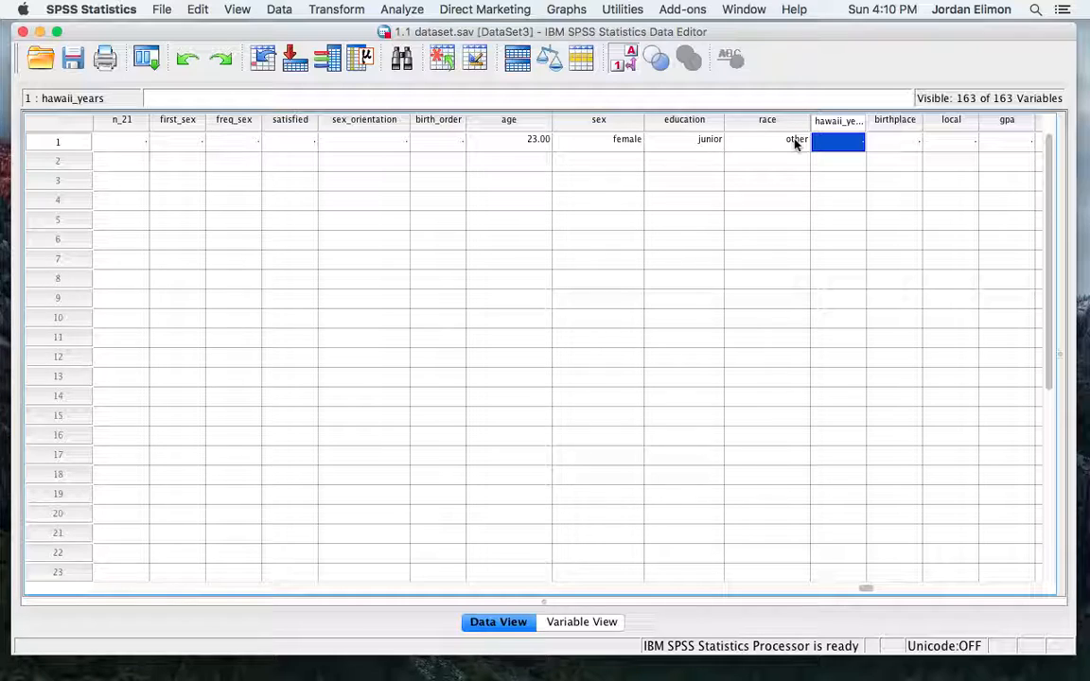
{"action": "left_click", "coordinate": [795, 141]}
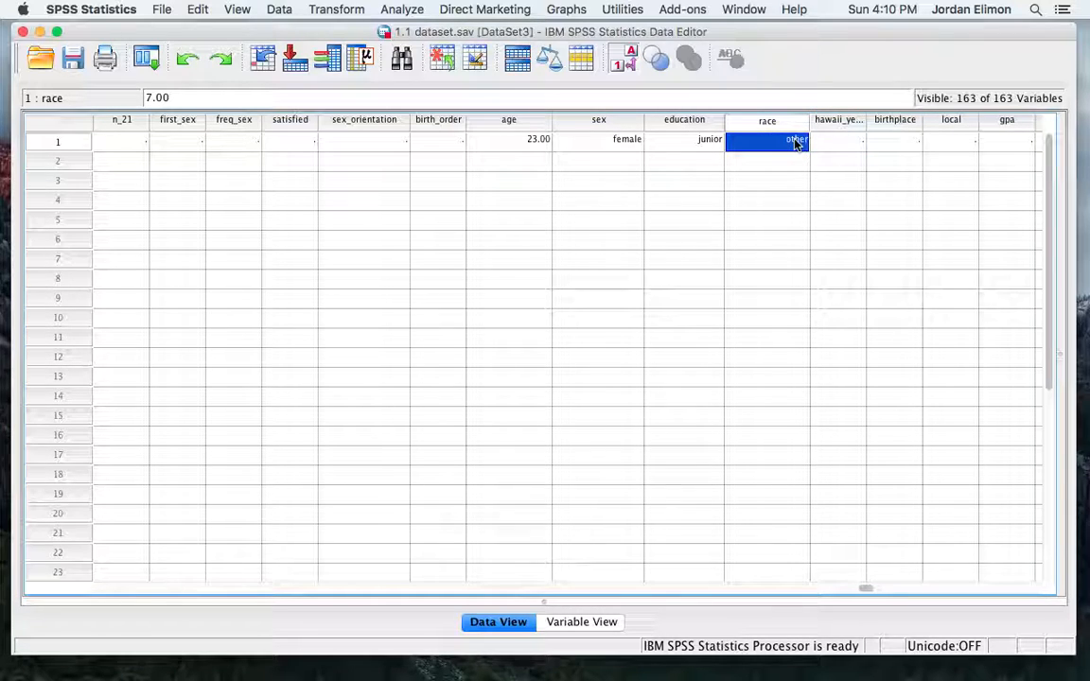
{"action": "type", "text": "1"}
{"action": "left_click", "coordinate": [822, 142]}
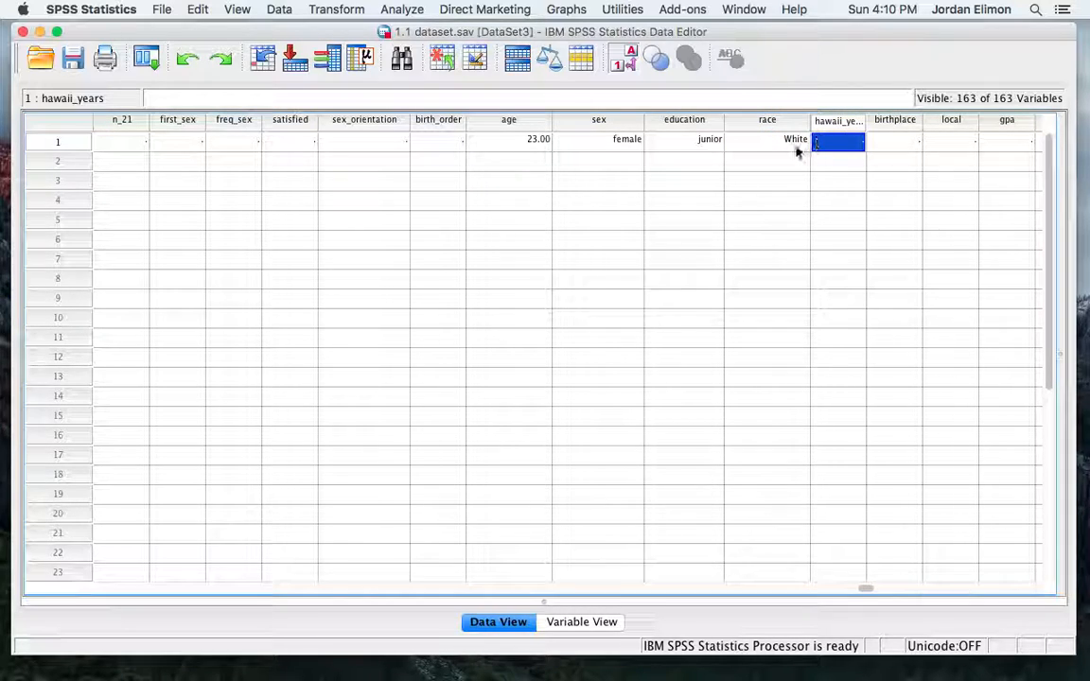
{"action": "left_click", "coordinate": [797, 144]}
{"action": "type", "text": "4"}
{"action": "left_click", "coordinate": [840, 142]}
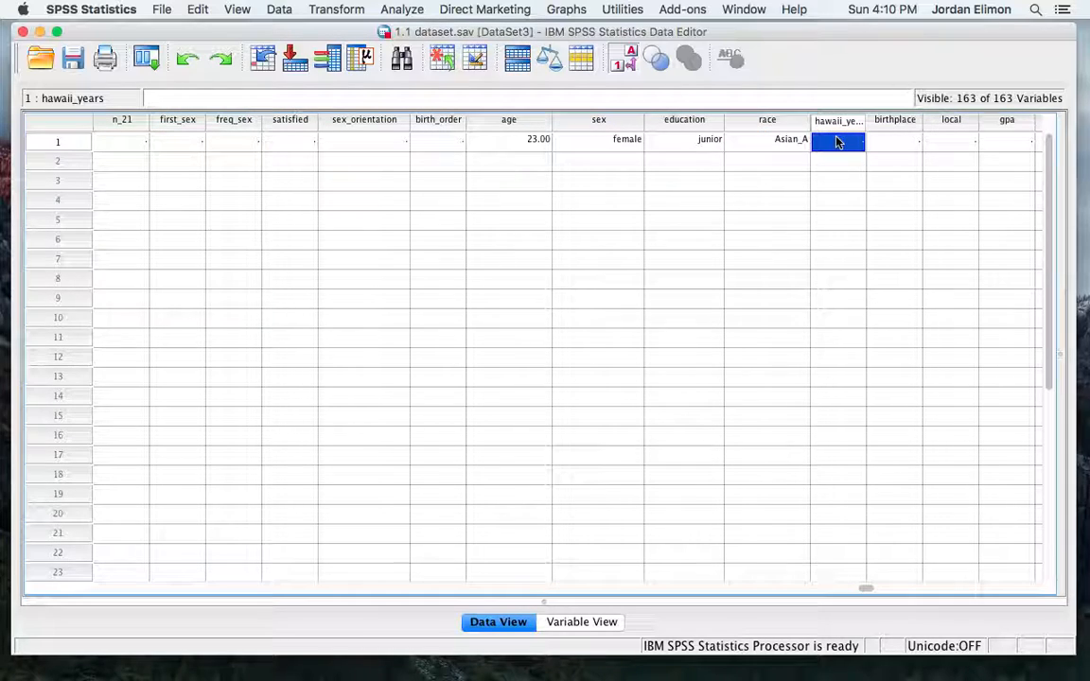
For case 1, enter 2 for hawaii_years and 2 as the race code
{"action": "type", "text": "2"}
{"action": "left_click", "coordinate": [784, 142]}
{"action": "left_click", "coordinate": [787, 142]}
{"action": "left_click", "coordinate": [832, 142]}
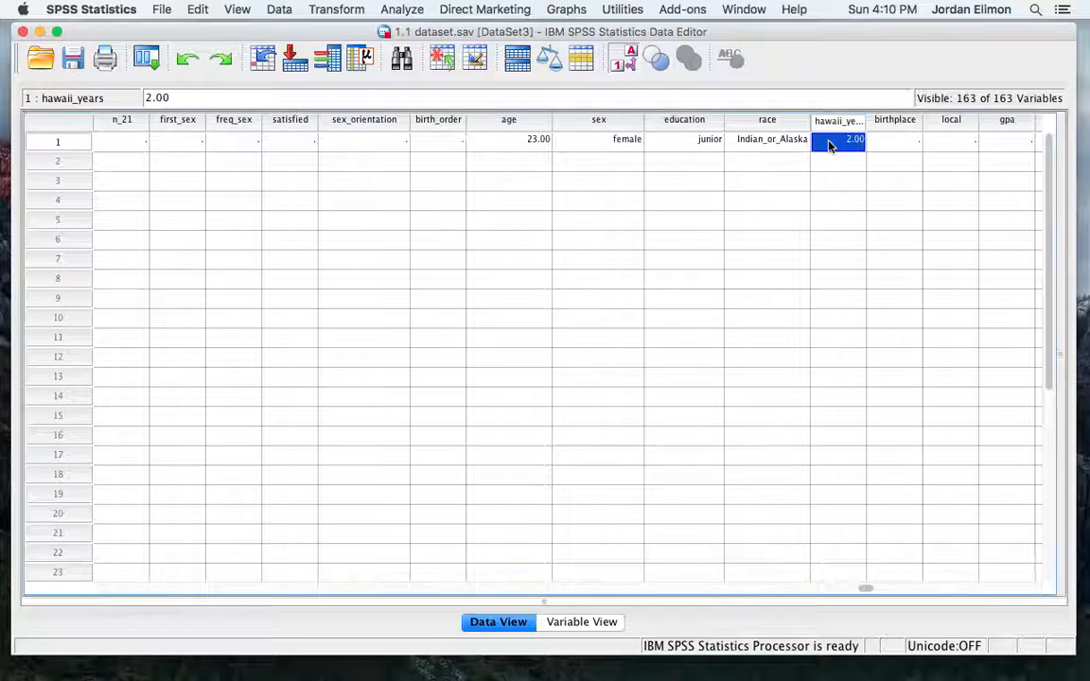
Switch the data cells to numeric codes and back to value labels to compare the responses entered for case 1
{"action": "left_click", "coordinate": [632, 58]}
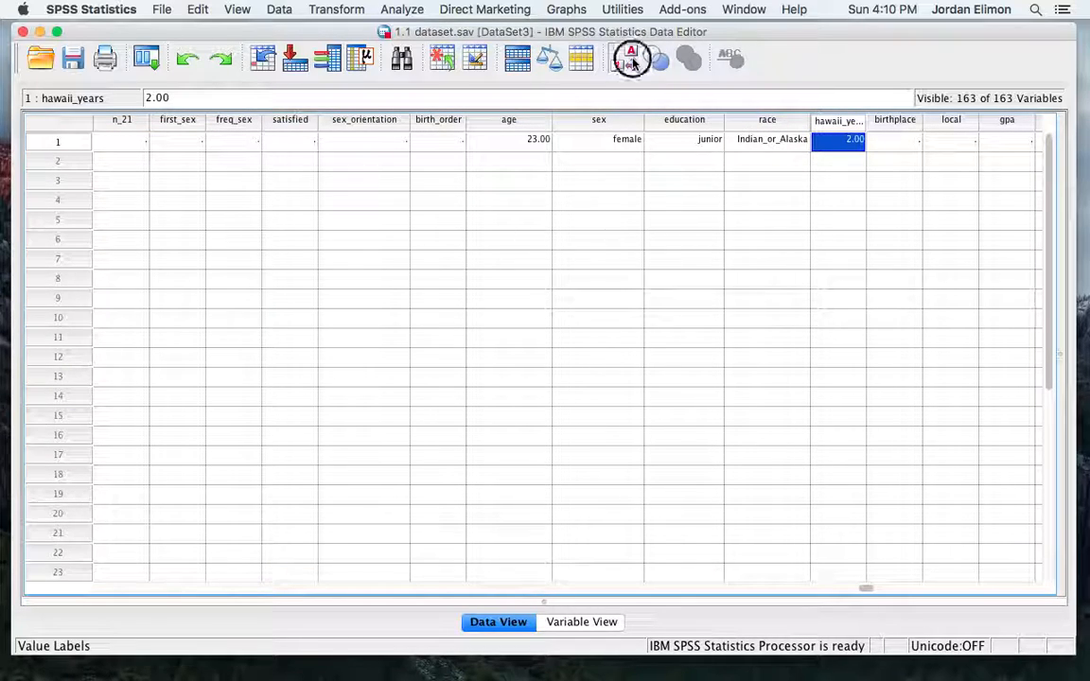
{"action": "left_click", "coordinate": [633, 60]}
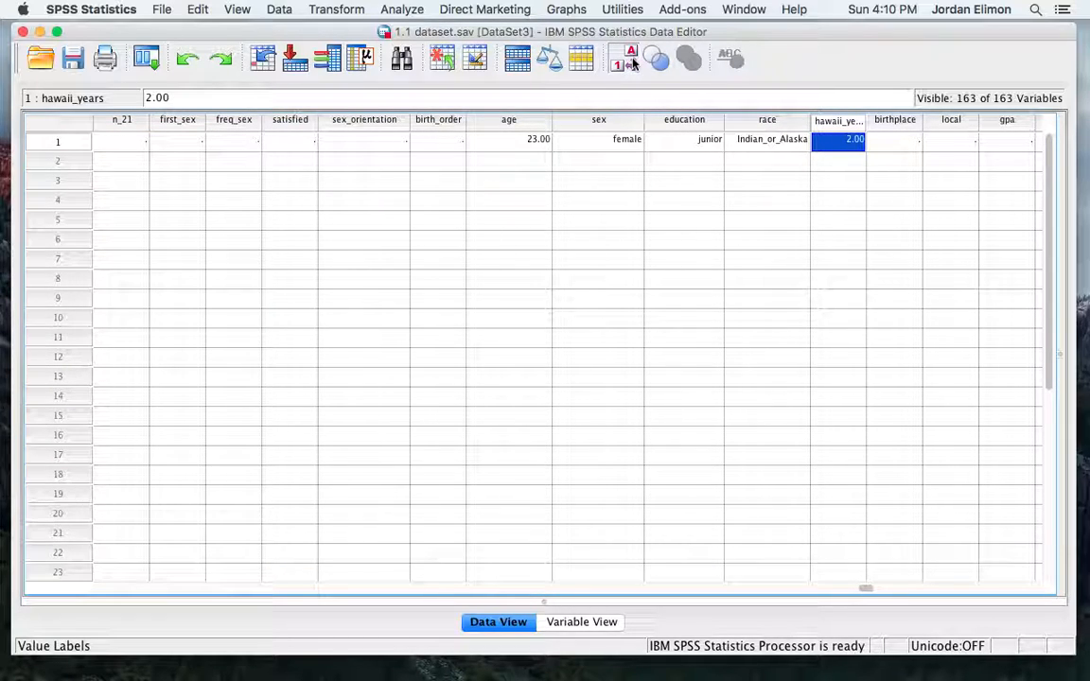
{"action": "left_click", "coordinate": [626, 60]}
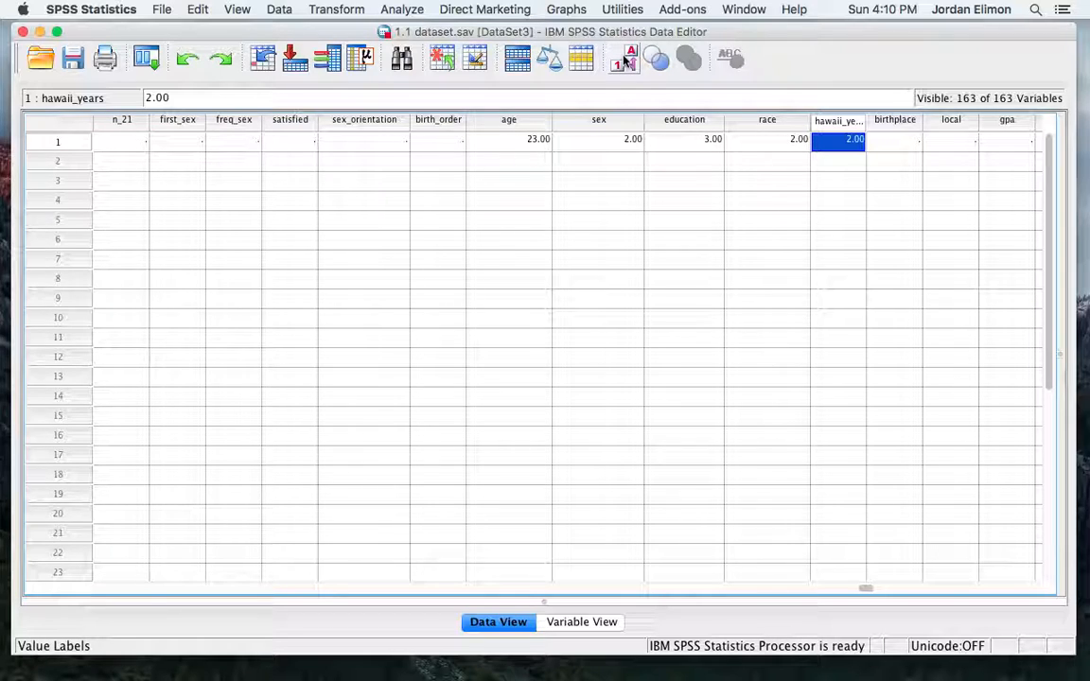
{"action": "left_click", "coordinate": [624, 61]}
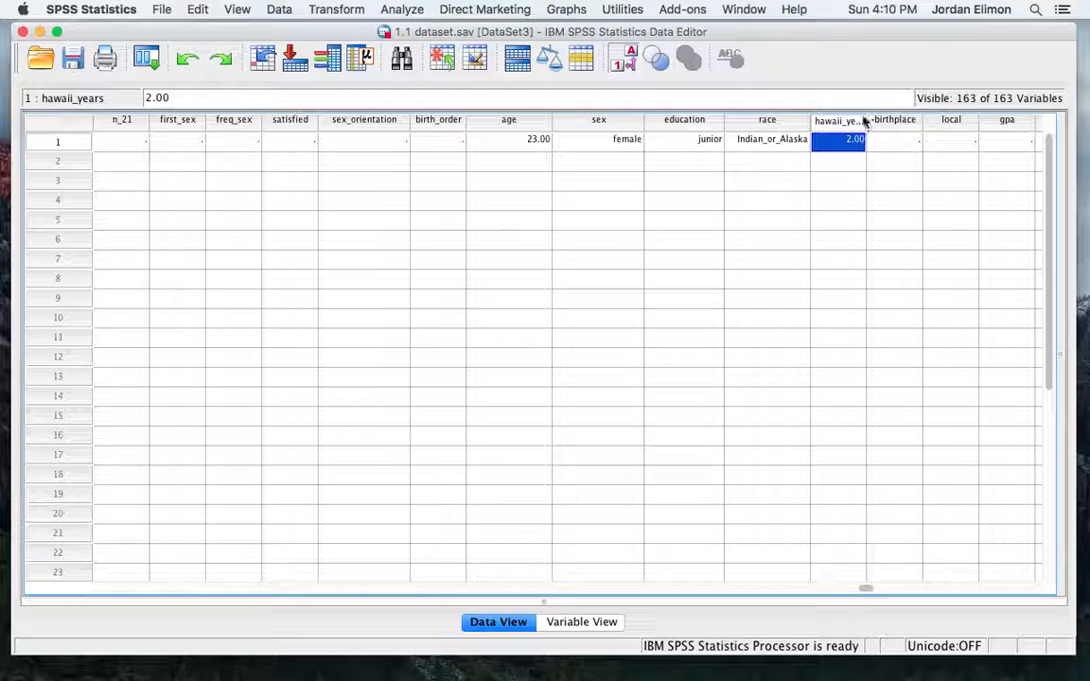
Widen the hawaii_years column to about 15 so its full name fits
{"action": "left_click_drag", "start_coordinate": [866, 120], "coordinate": [905, 123]}
{"action": "scroll", "coordinate": [900, 134], "scroll_direction": "right", "scroll_amount": 10}
Examine the value labels defined for the ged variable in the variable definitions
{"action": "left_click", "coordinate": [583, 621]}
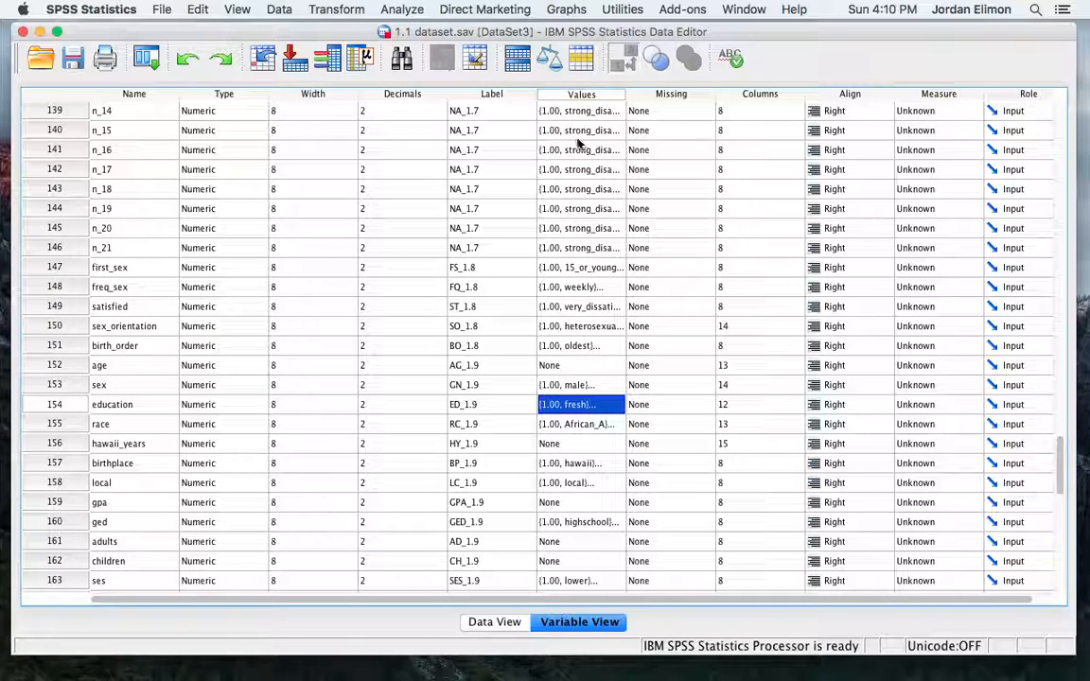
{"action": "scroll", "coordinate": [572, 251], "scroll_direction": "down", "scroll_amount": 5}
{"action": "scroll", "coordinate": [573, 253], "scroll_direction": "up", "scroll_amount": 3}
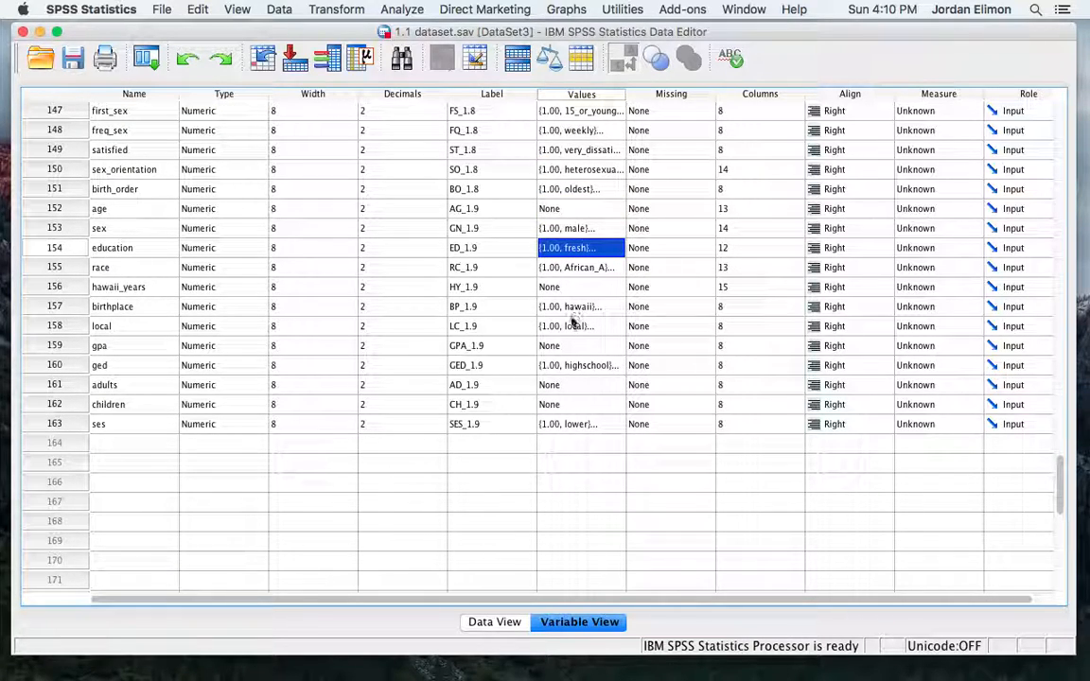
{"action": "left_click", "coordinate": [568, 365]}
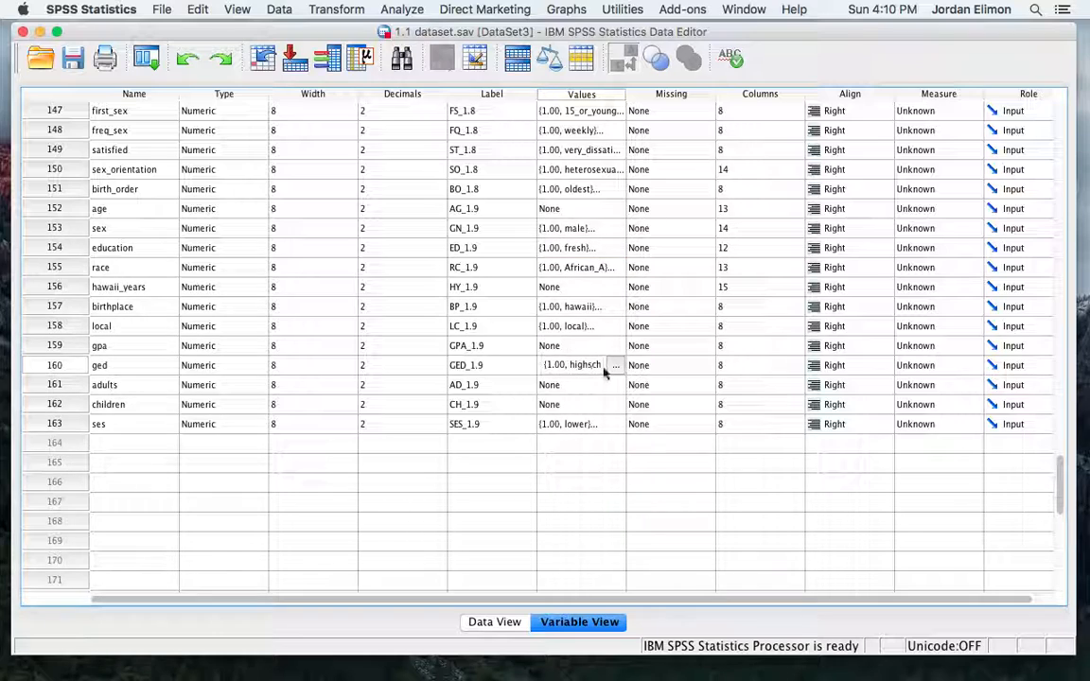
{"action": "left_click", "coordinate": [610, 366]}
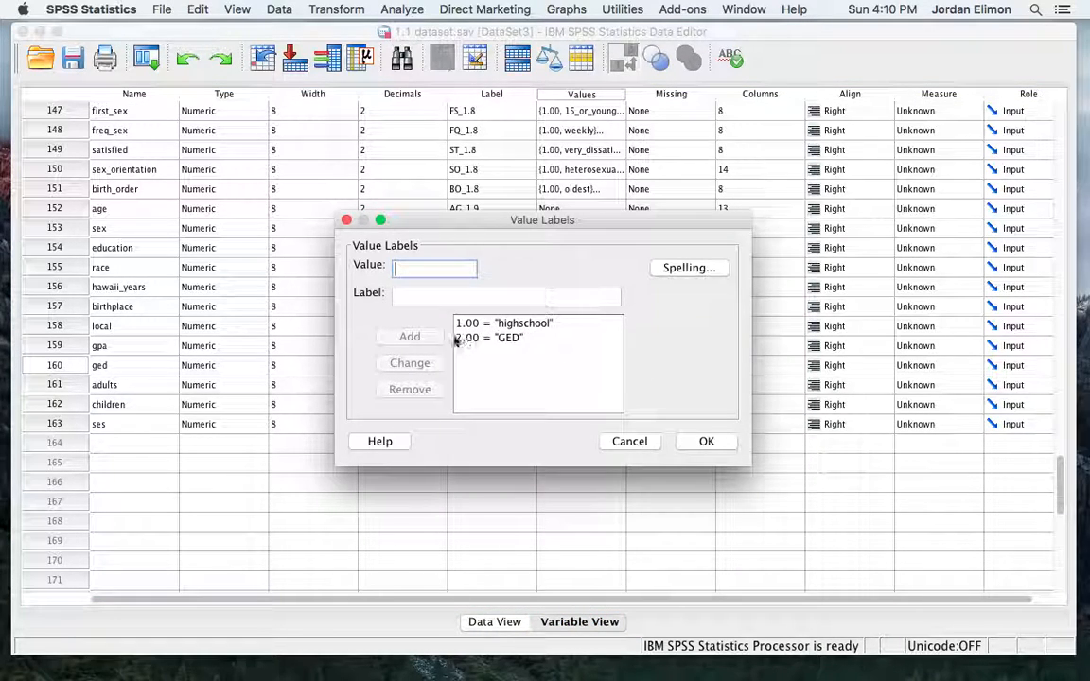
{"action": "left_click", "coordinate": [702, 442]}
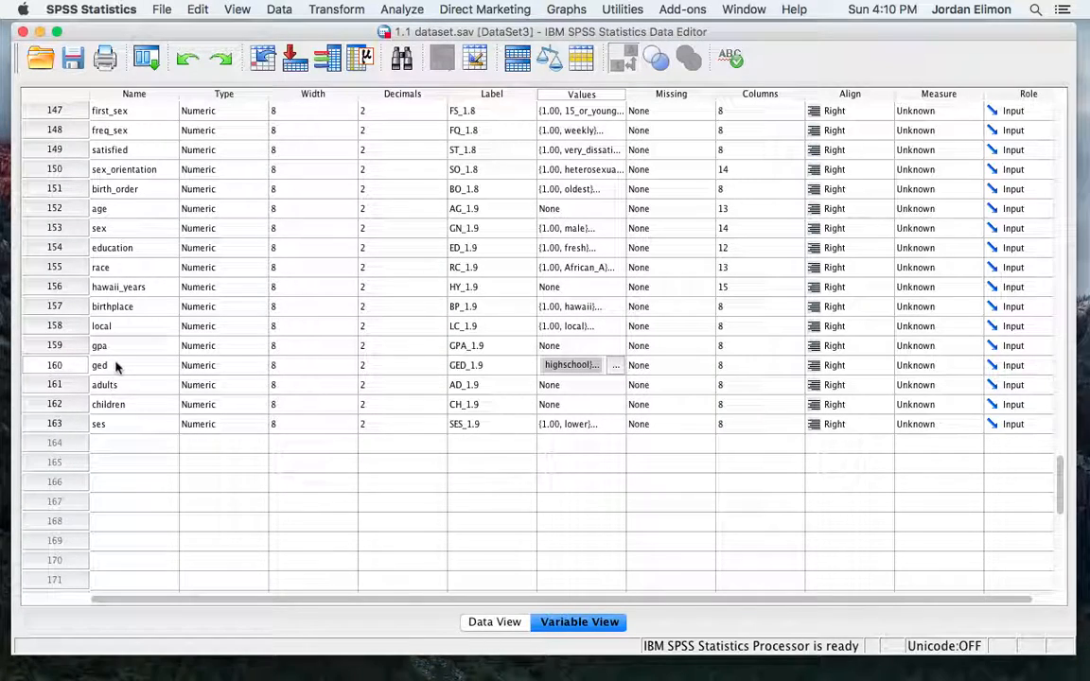
Enter 3.9 as the gpa value for case 1 in the data cells
{"action": "left_click", "coordinate": [81, 349]}
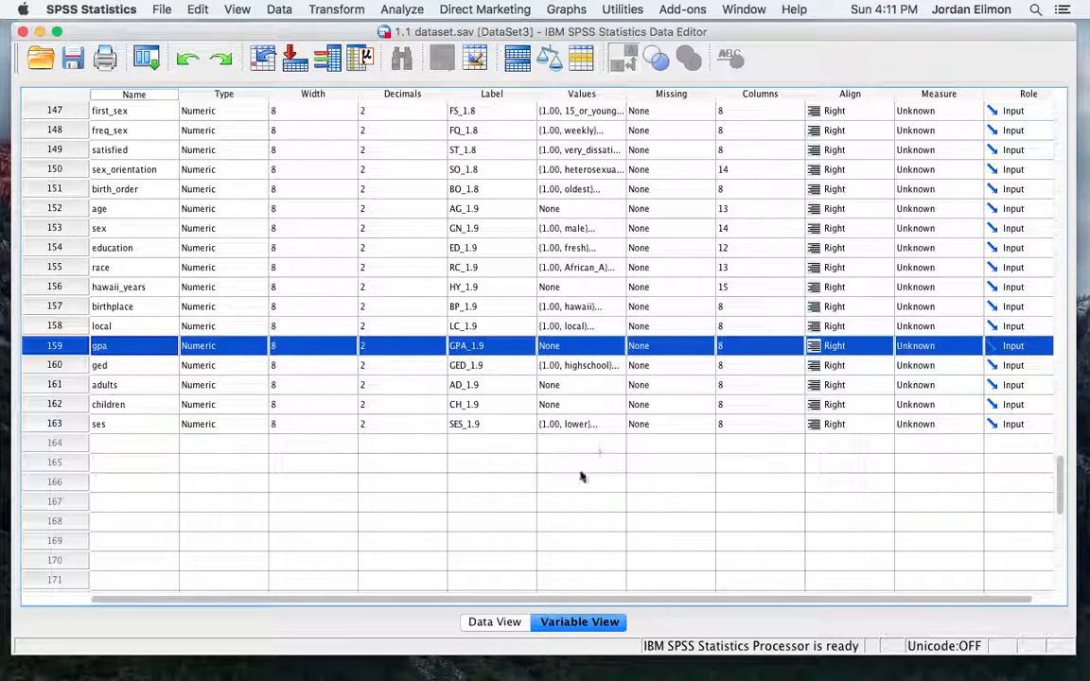
{"action": "left_click", "coordinate": [493, 623]}
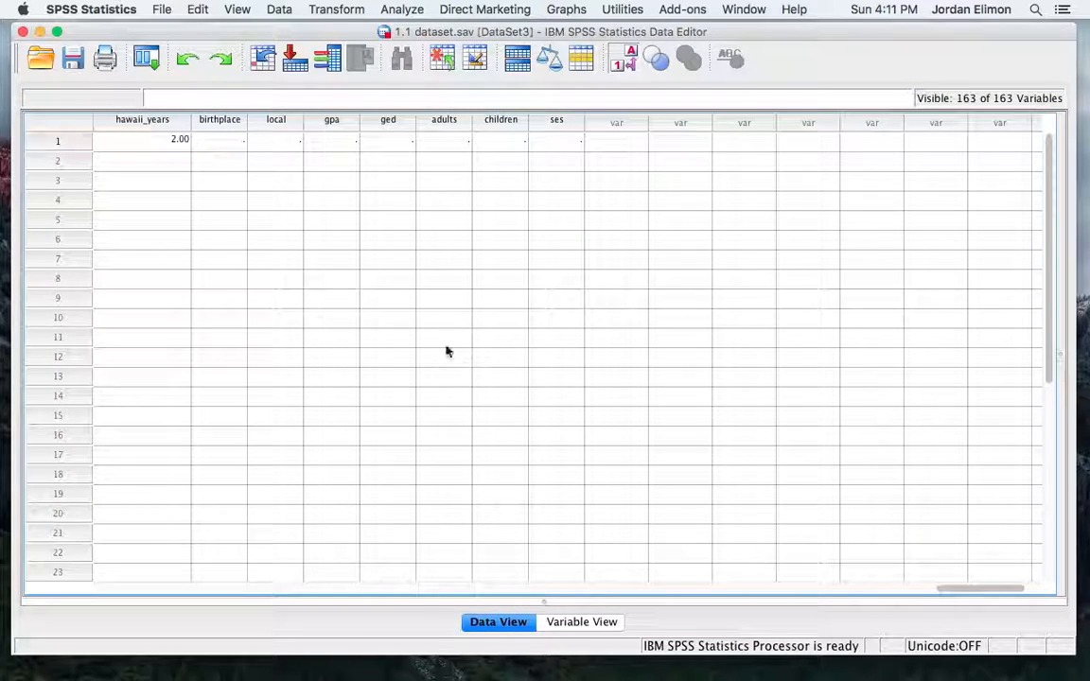
{"action": "left_click", "coordinate": [349, 144]}
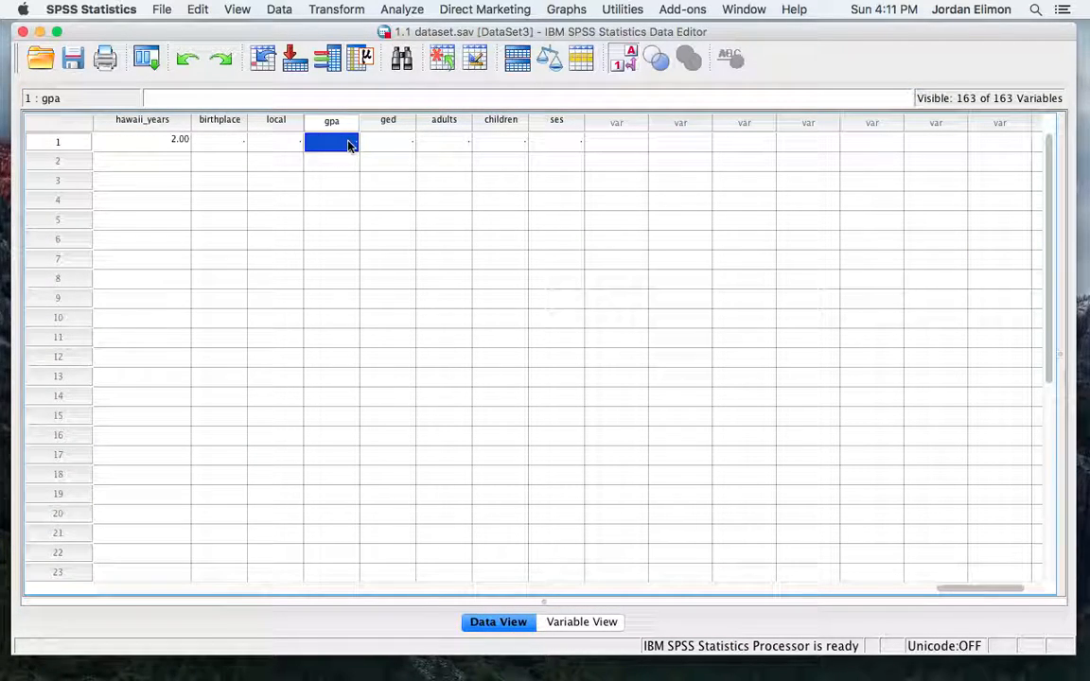
{"action": "type", "text": "3"}
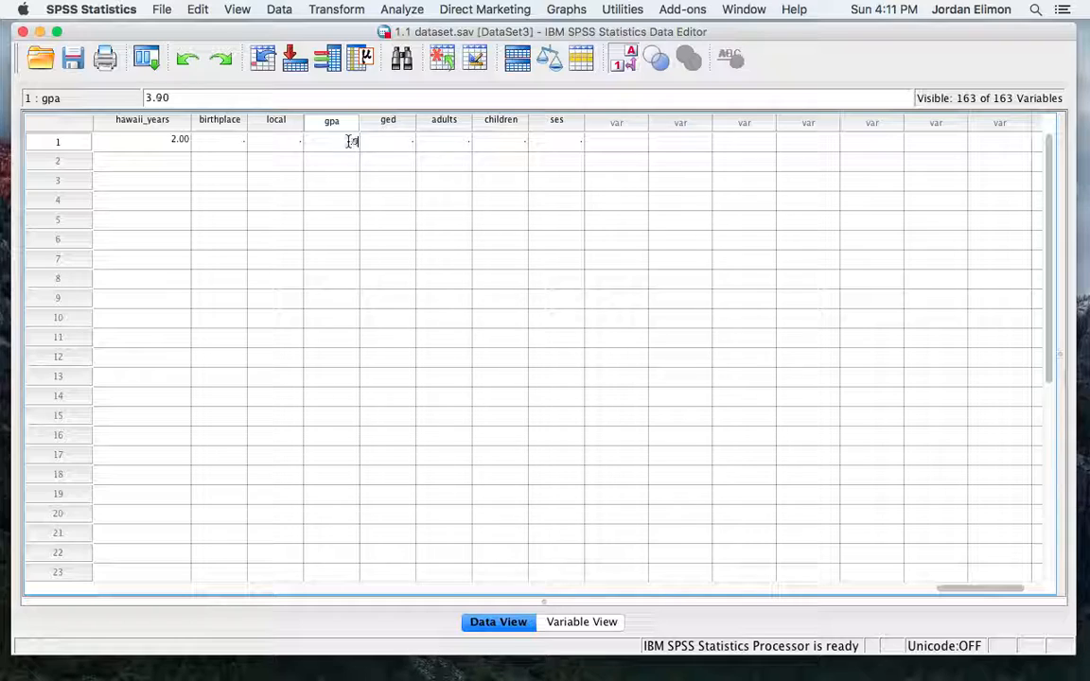
{"action": "type", "text": ".9"}
{"action": "left_click", "coordinate": [383, 142]}
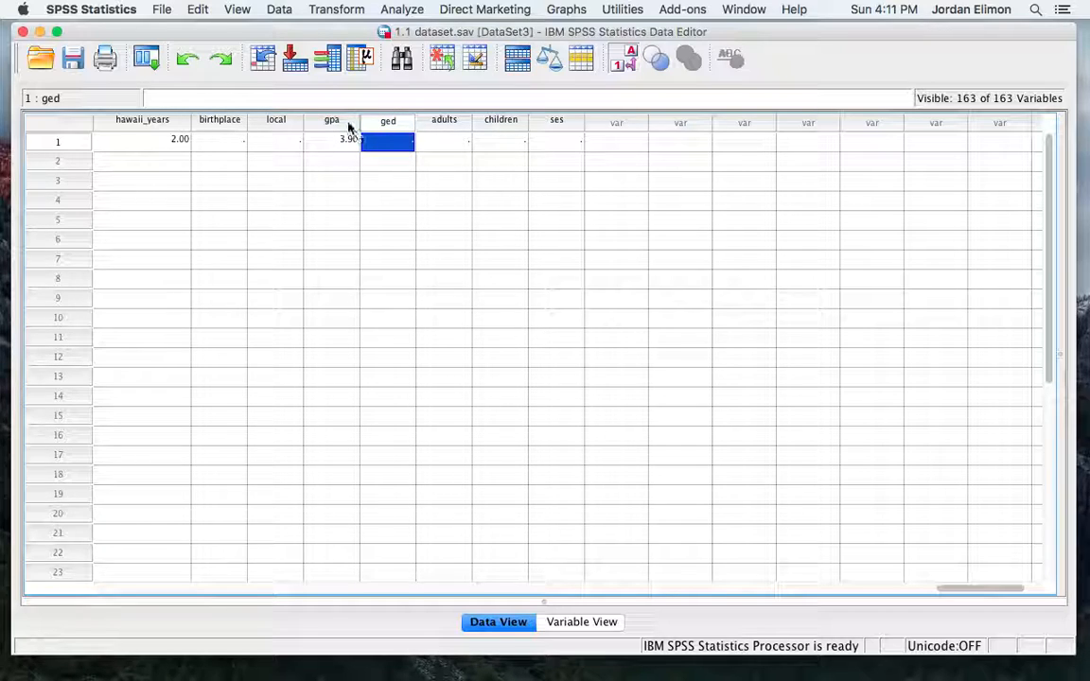
{"action": "left_click", "coordinate": [350, 143]}
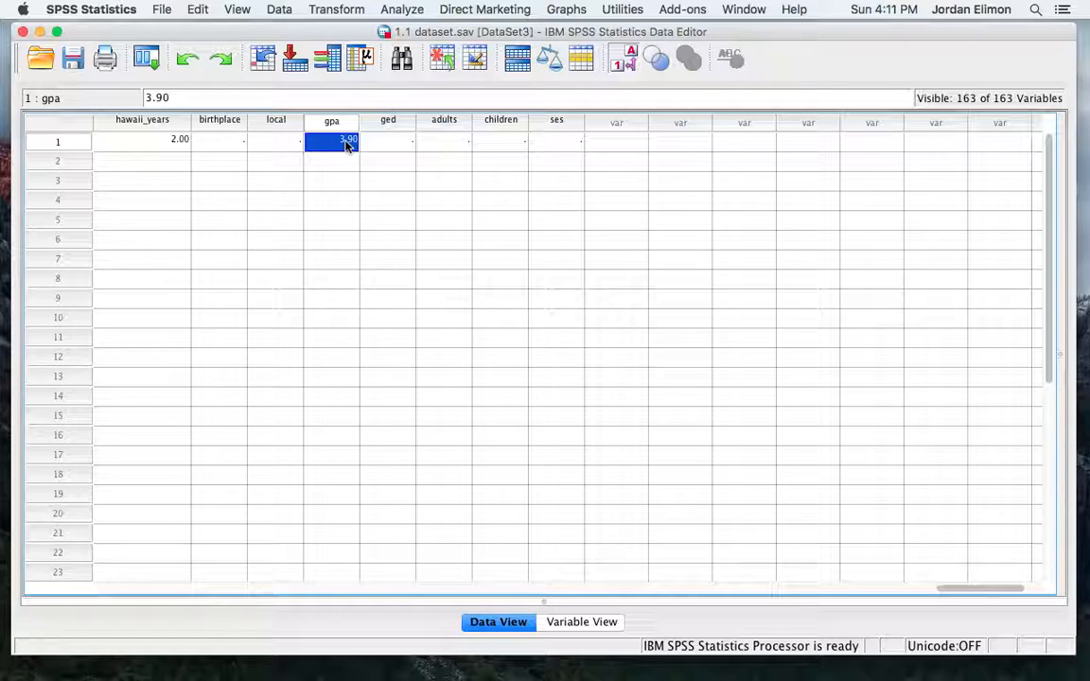
{"action": "scroll", "coordinate": [317, 141], "scroll_direction": "left", "scroll_amount": 15}
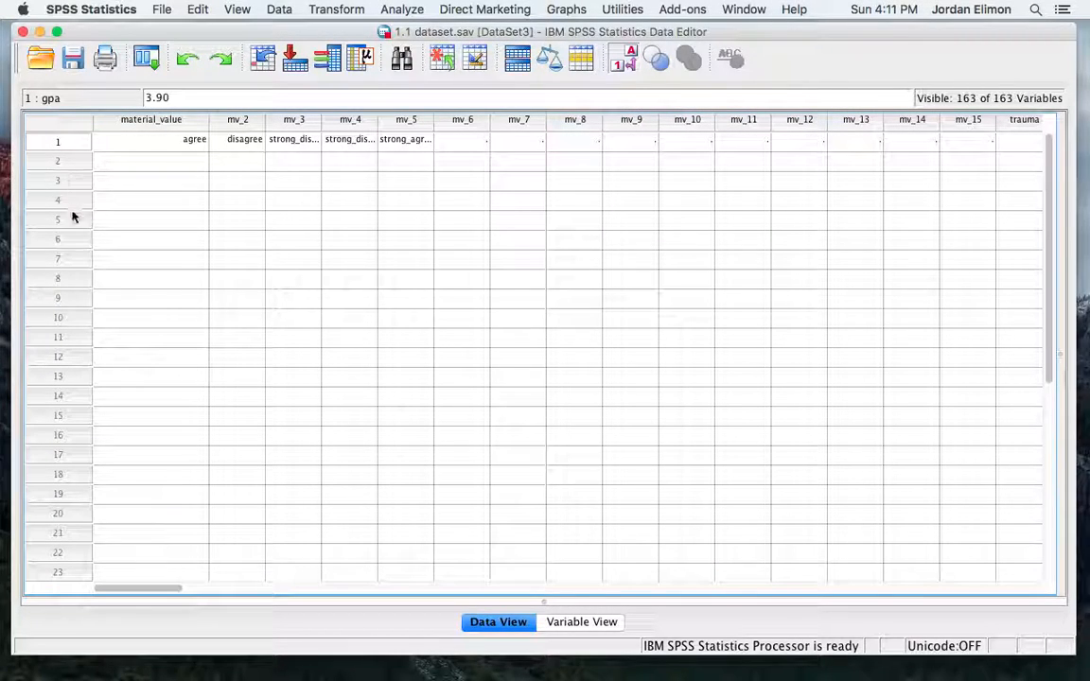
{"action": "left_click", "coordinate": [59, 318]}
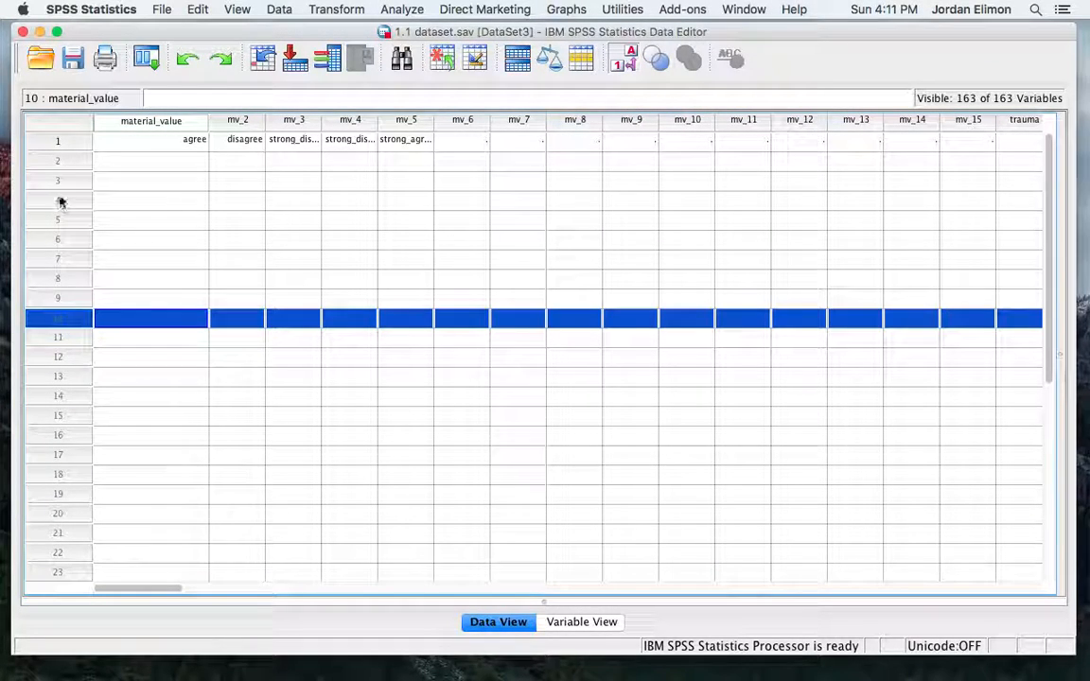
{"action": "left_click", "coordinate": [80, 142]}
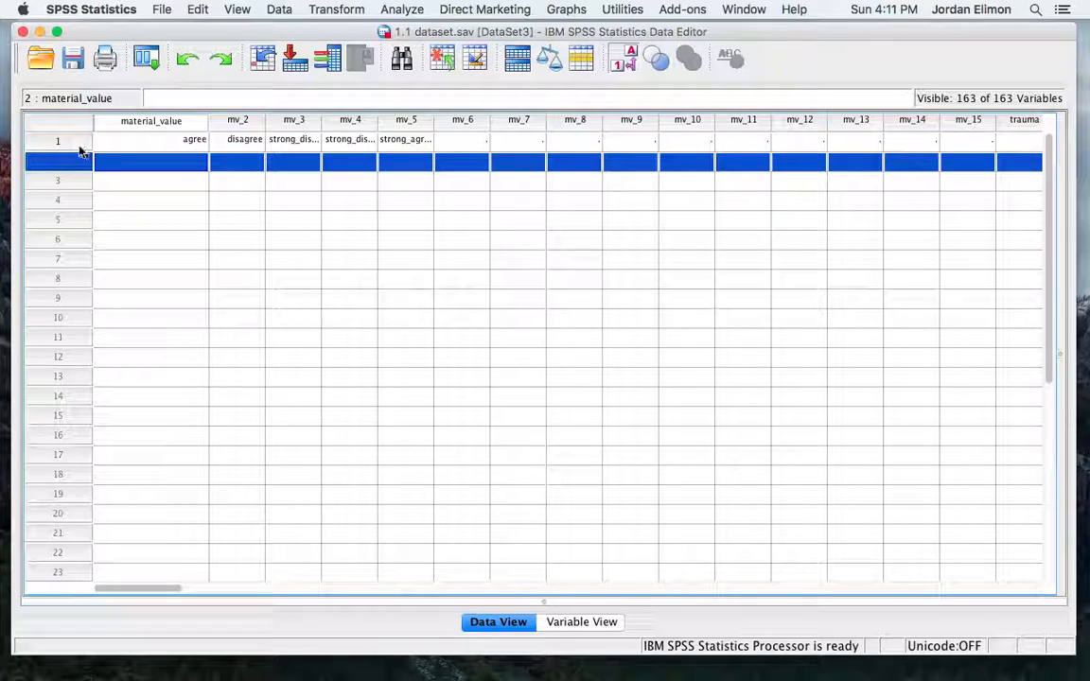
{"action": "left_click", "coordinate": [73, 141]}
{"action": "left_click", "coordinate": [72, 168]}
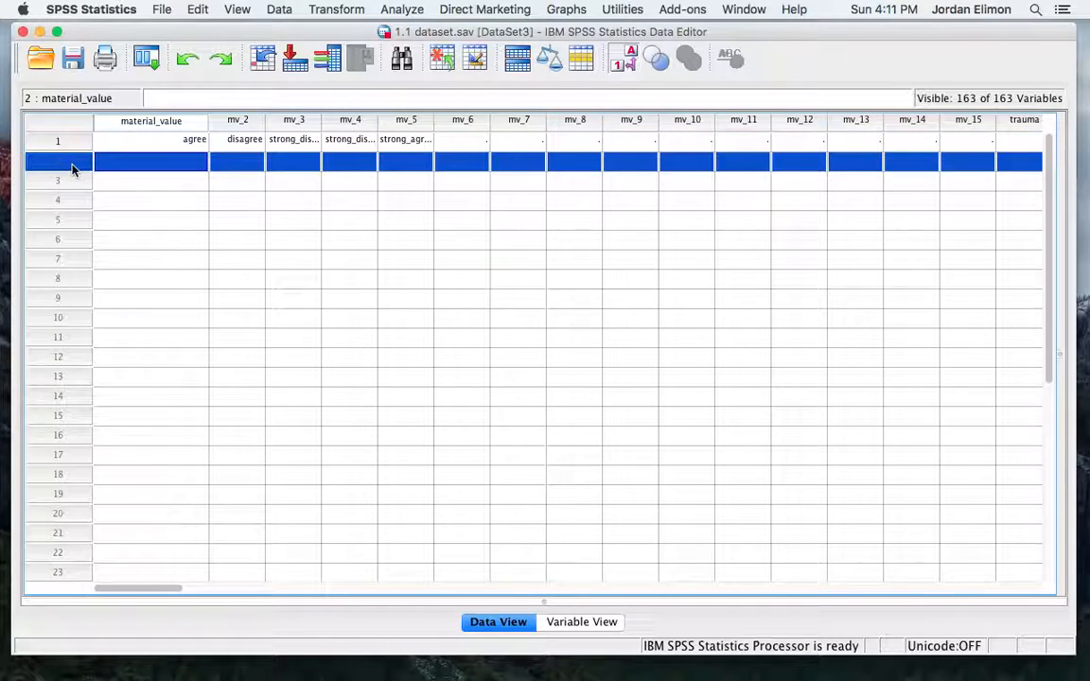
{"action": "left_click", "coordinate": [69, 181]}
{"action": "left_click", "coordinate": [68, 197]}
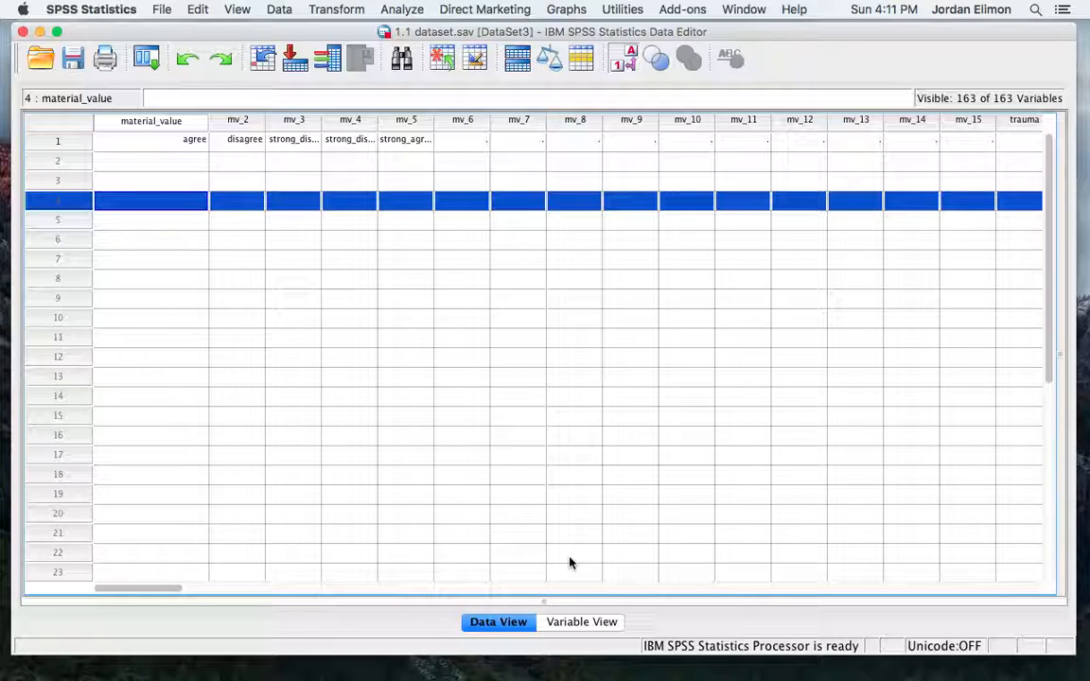
{"action": "left_click", "coordinate": [1086, 221]}
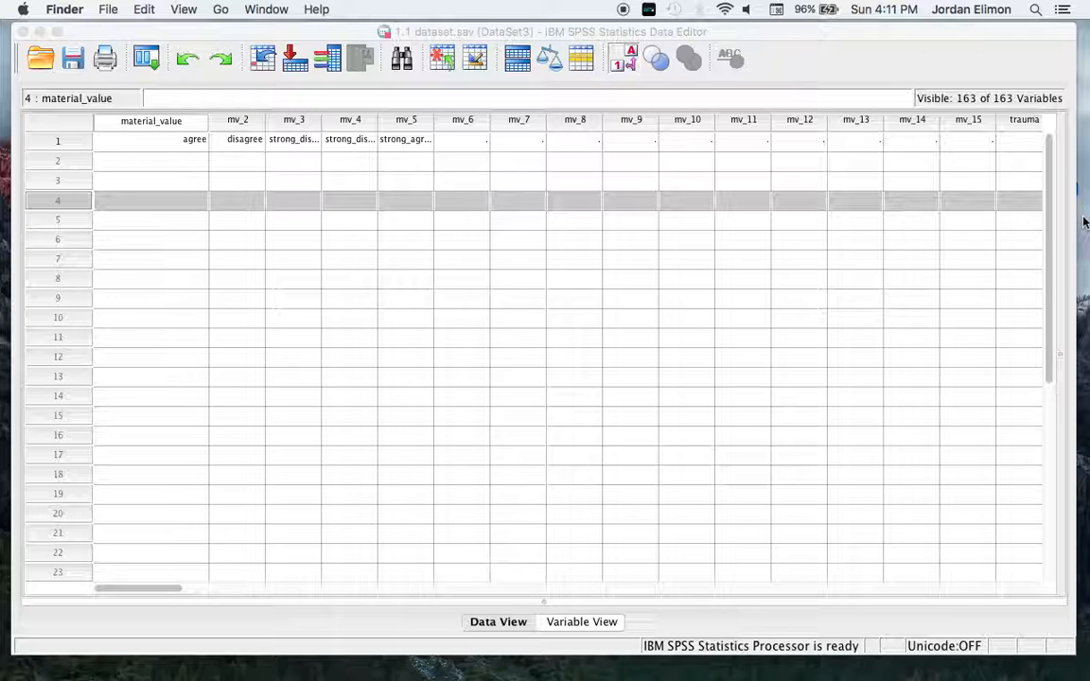